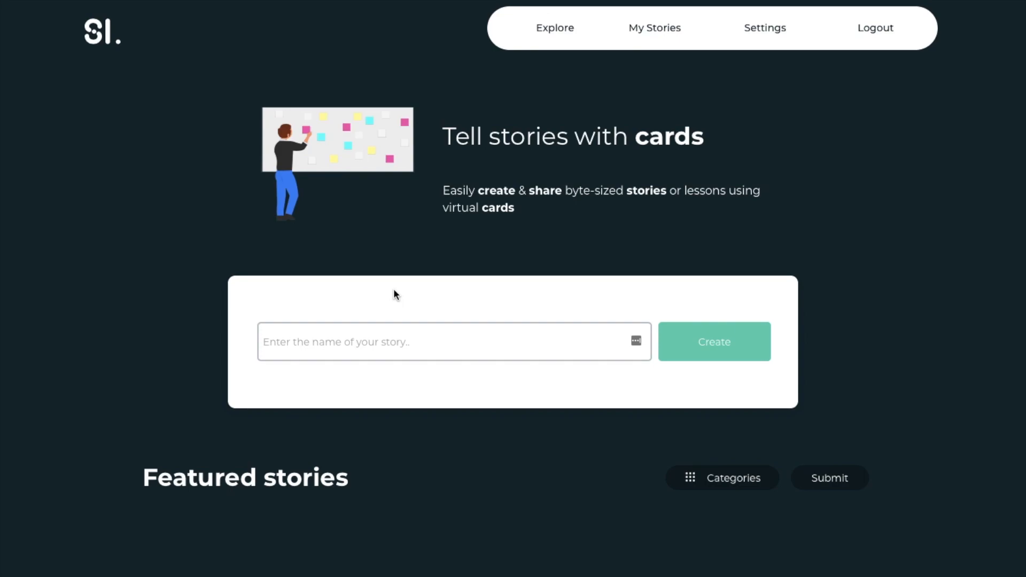
# Open the featured story "Balancing mental state whilst using Instagram Stories" from the home page.
pyautogui.scroll(-1, 393, 288)
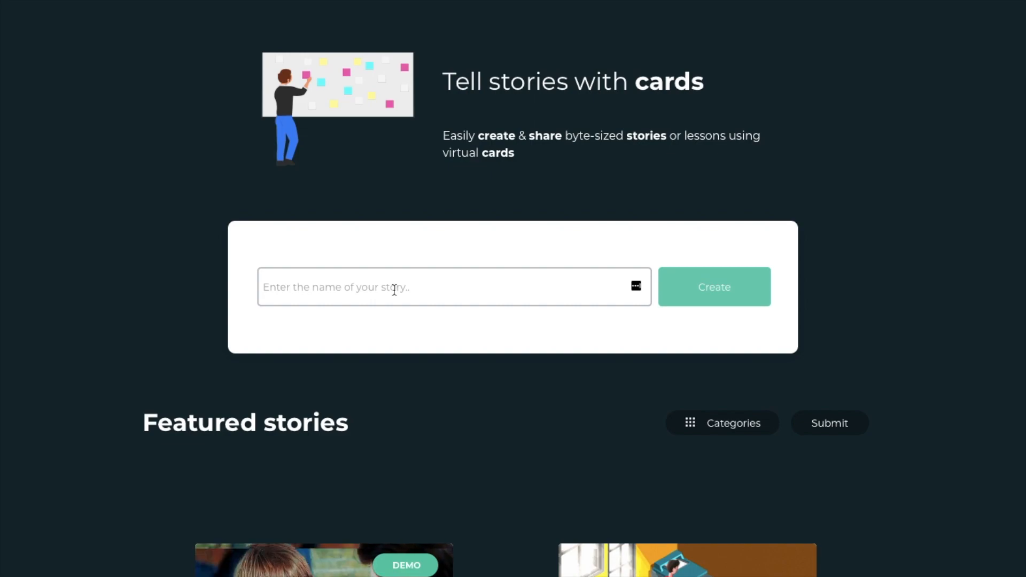
pyautogui.scroll(-2, 394, 290)
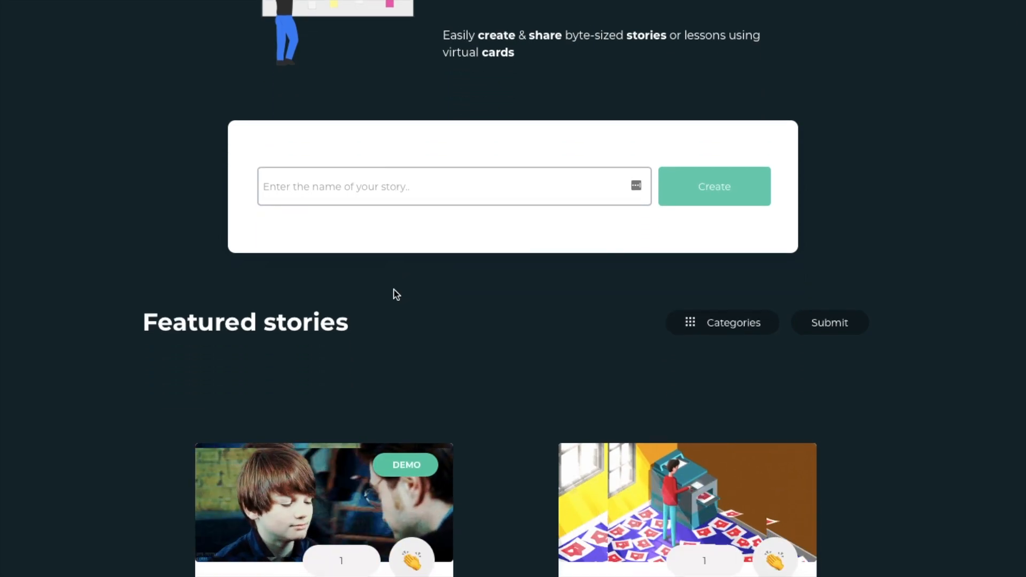
pyautogui.scroll(-6, 395, 293)
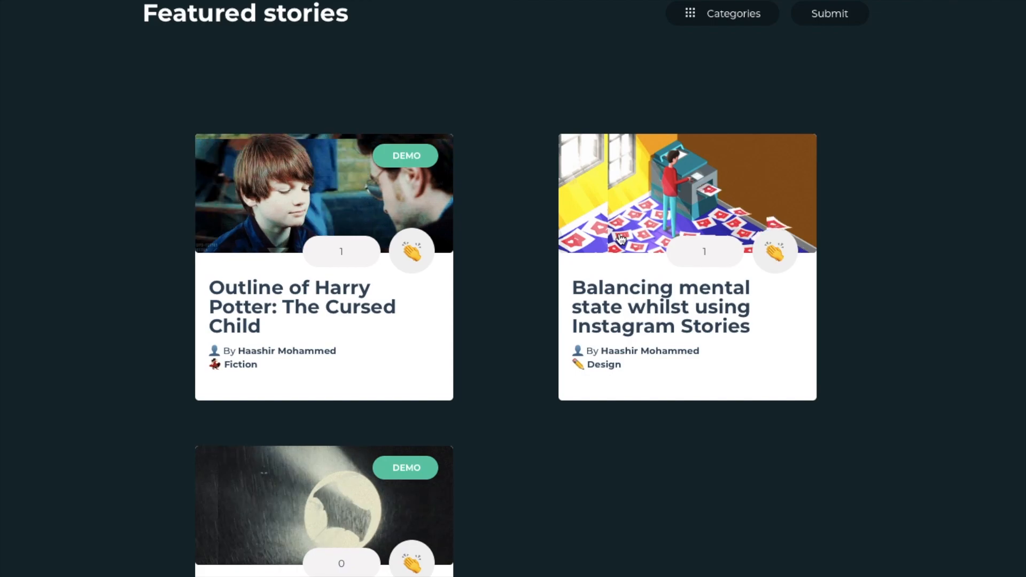
pyautogui.click(620, 239)
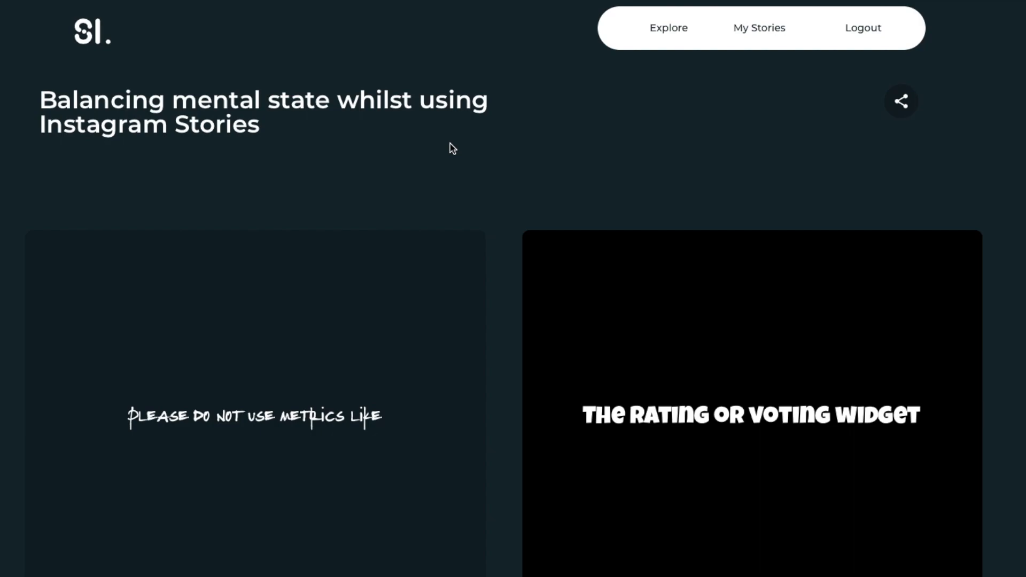
# Read the story's opening cards, from the one about metrics to the "Take your work seriously" quote.
pyautogui.scroll(-3, 450, 143)
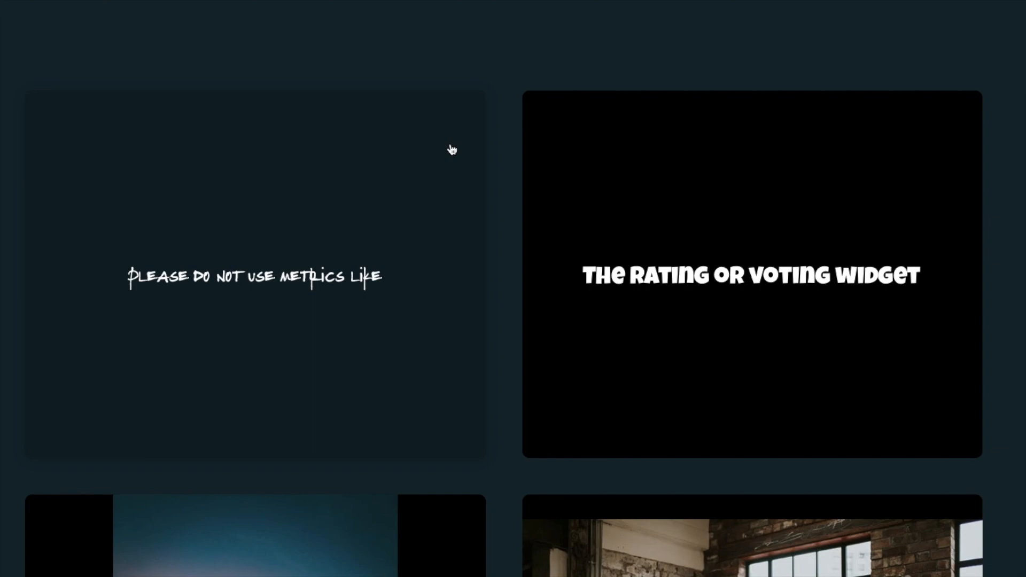
pyautogui.scroll(-2, 451, 149)
pyautogui.scroll(-2, 452, 150)
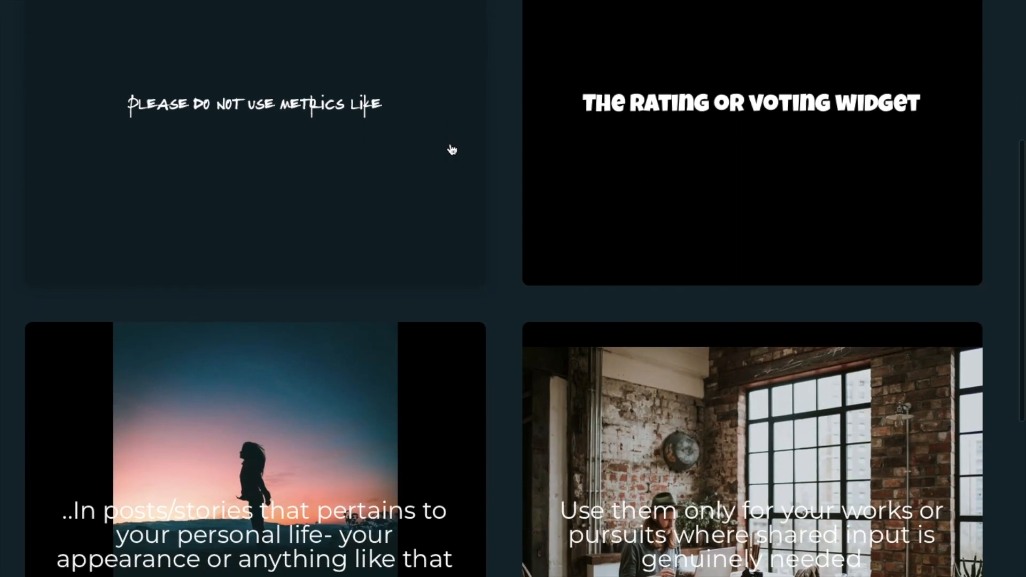
pyautogui.scroll(-1, 452, 149)
pyautogui.scroll(-2, 451, 149)
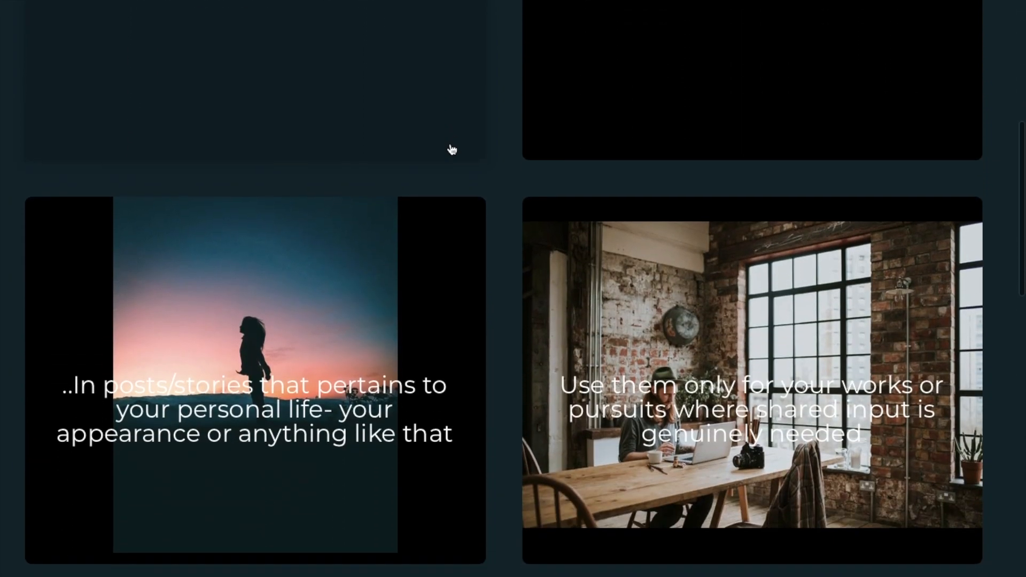
pyautogui.scroll(-1, 452, 150)
pyautogui.scroll(-2, 452, 150)
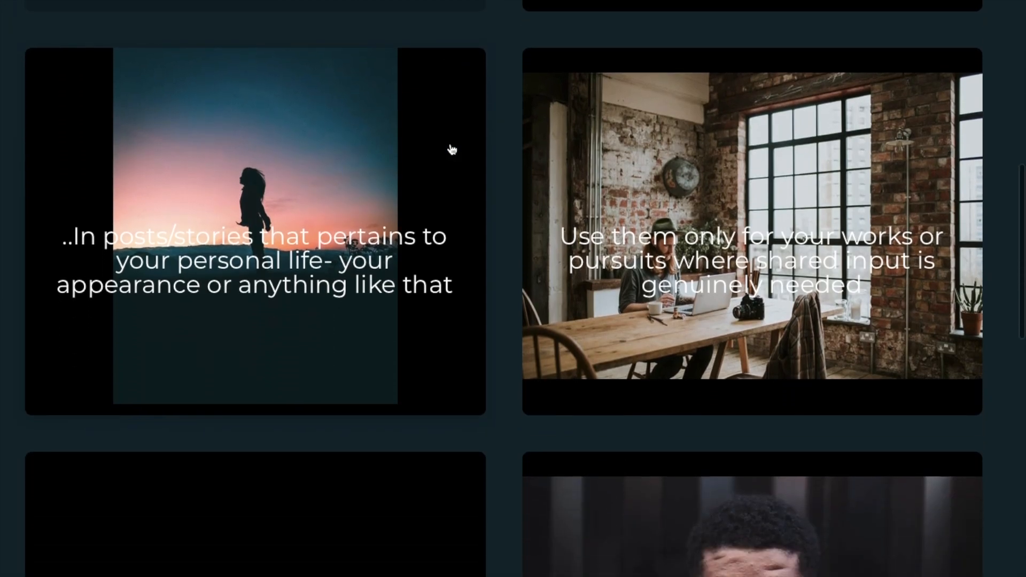
pyautogui.scroll(2, 452, 150)
pyautogui.scroll(-1, 452, 150)
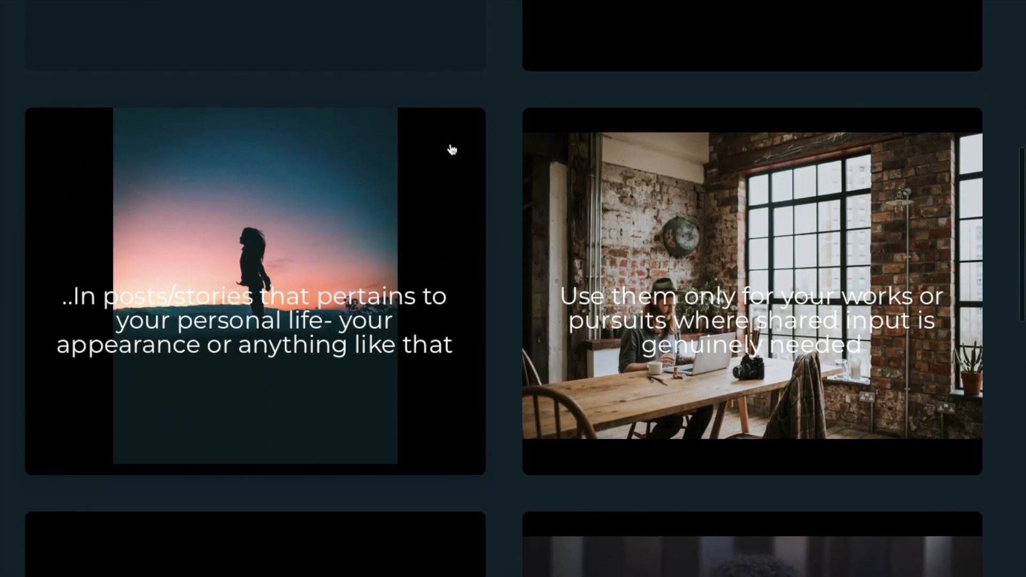
pyautogui.scroll(-1, 452, 149)
pyautogui.scroll(-1, 451, 150)
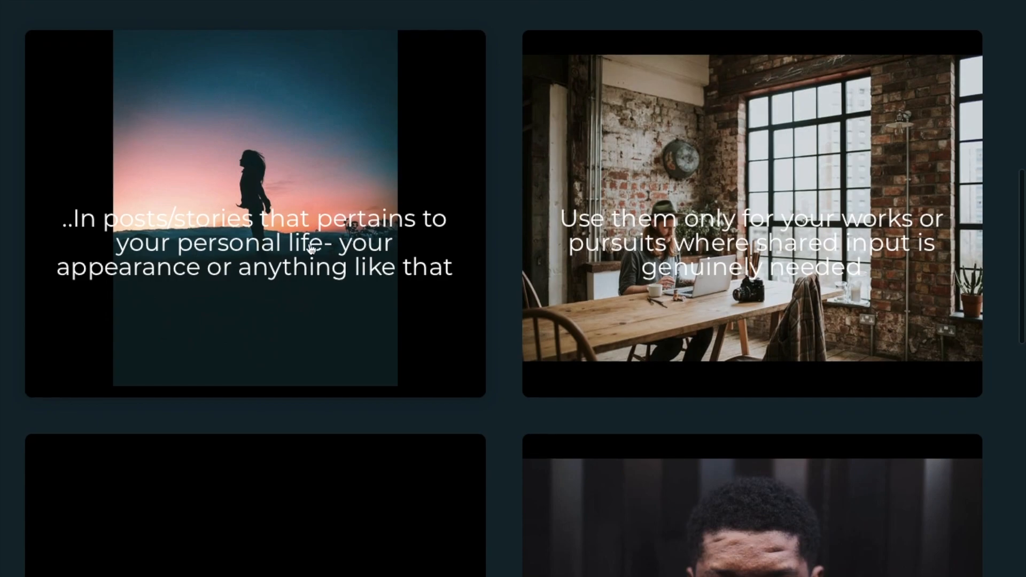
pyautogui.scroll(-3, 444, 296)
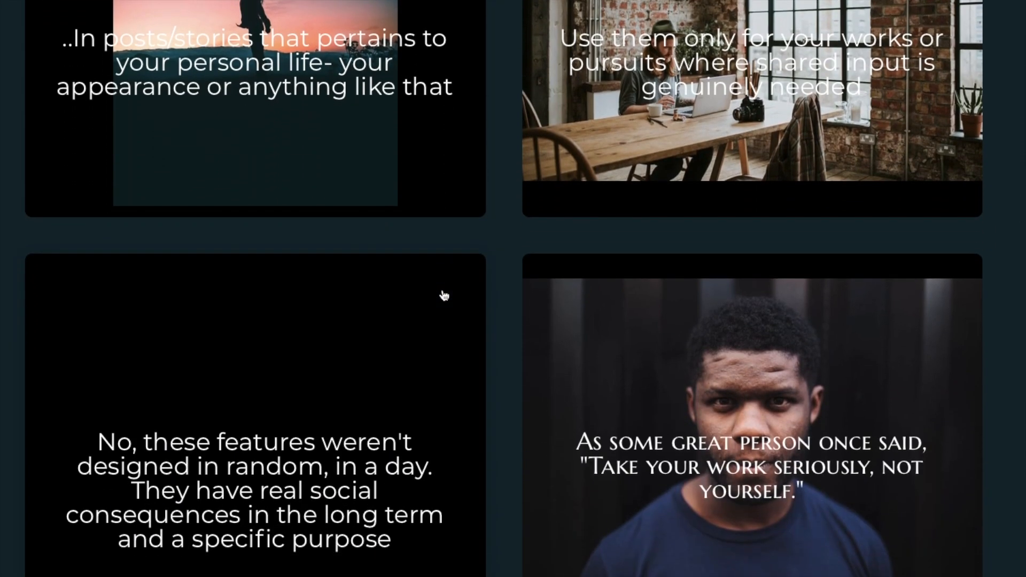
pyautogui.scroll(-1, 444, 296)
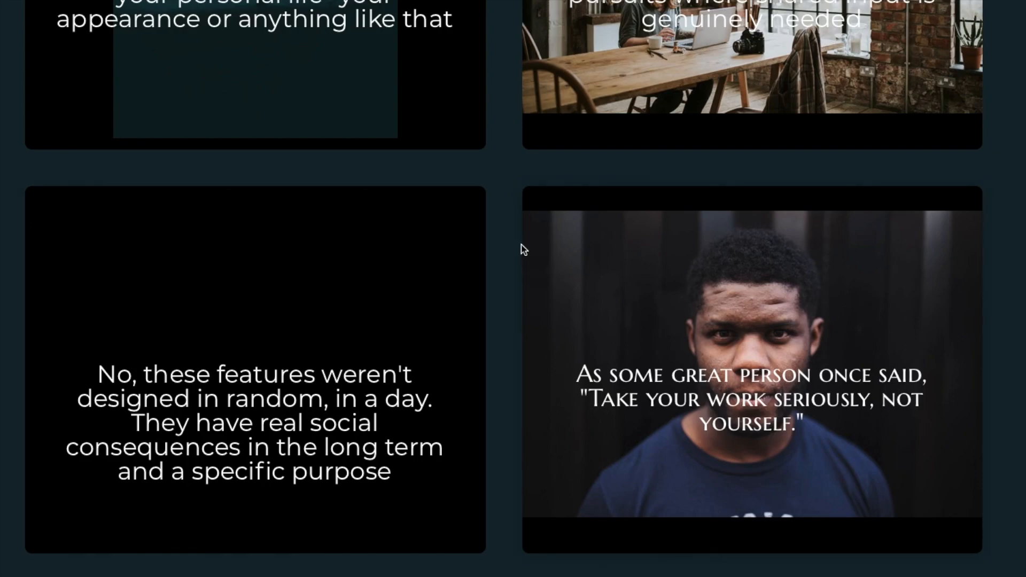
pyautogui.scroll(3, 513, 238)
pyautogui.scroll(2, 513, 238)
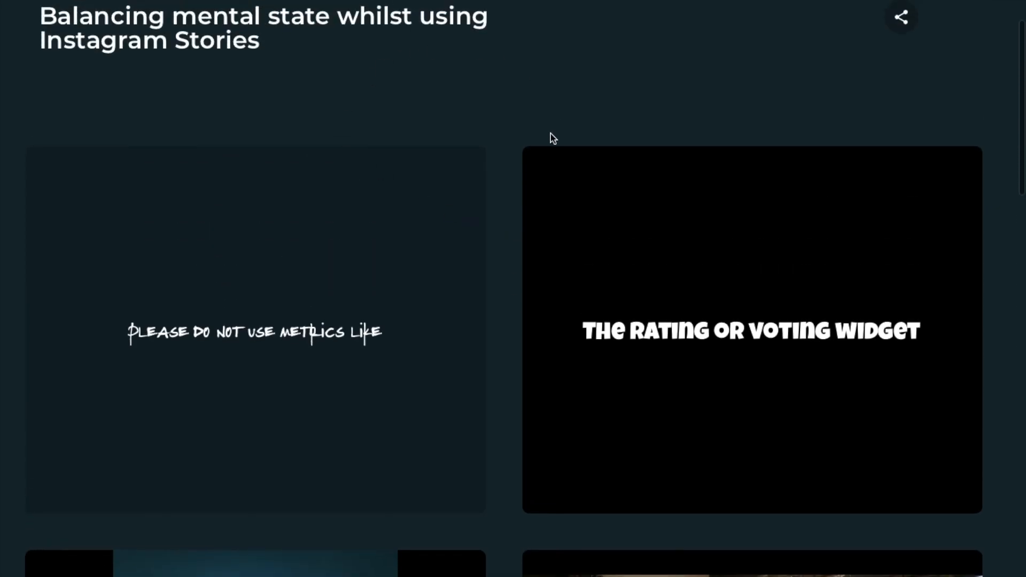
pyautogui.scroll(1, 551, 134)
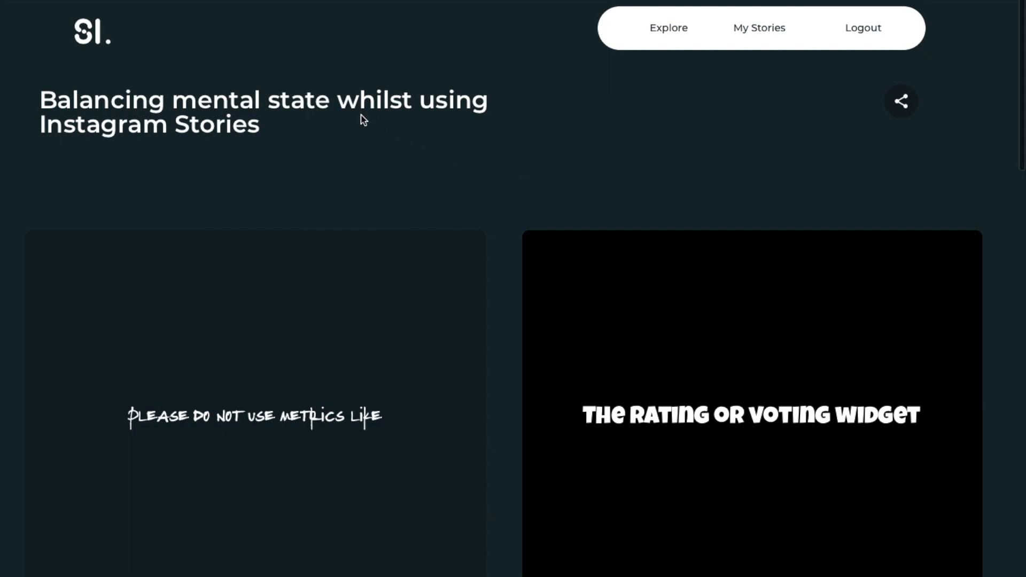
# Look through the whole story down to its closing cards and the option to create your own.
pyautogui.scroll(-5, 483, 242)
pyautogui.scroll(-3, 482, 242)
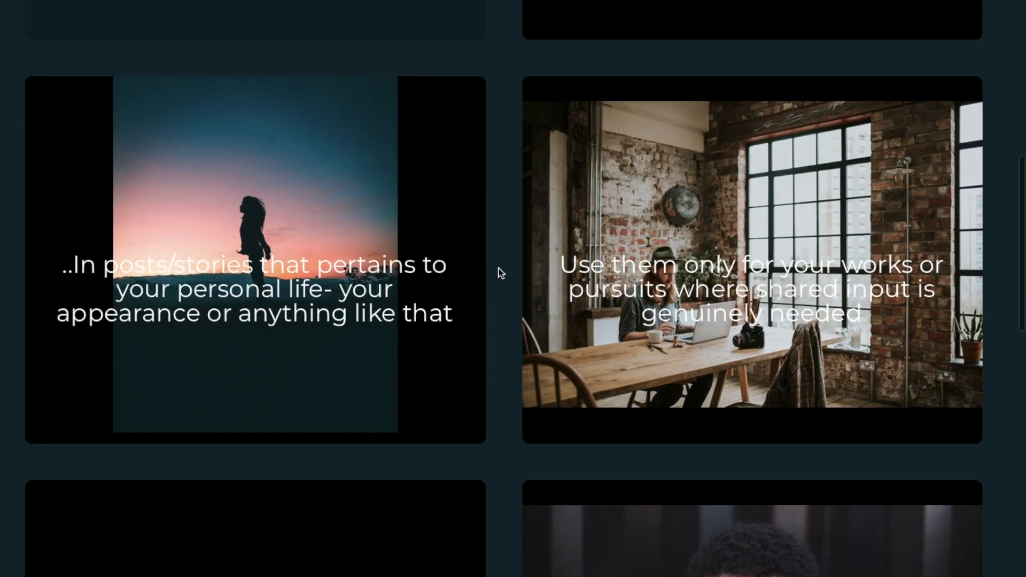
pyautogui.scroll(-1, 503, 277)
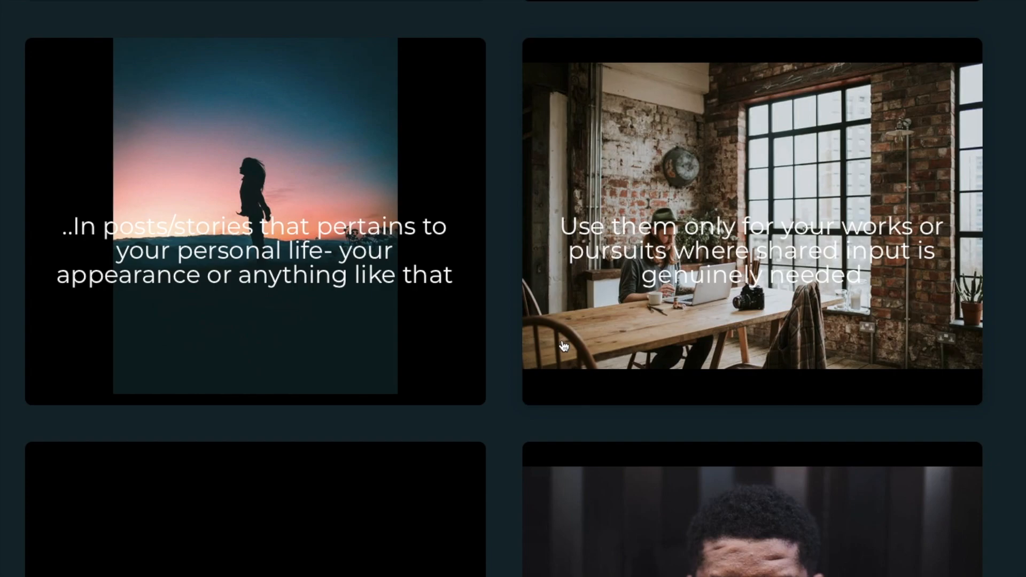
pyautogui.scroll(-10, 564, 347)
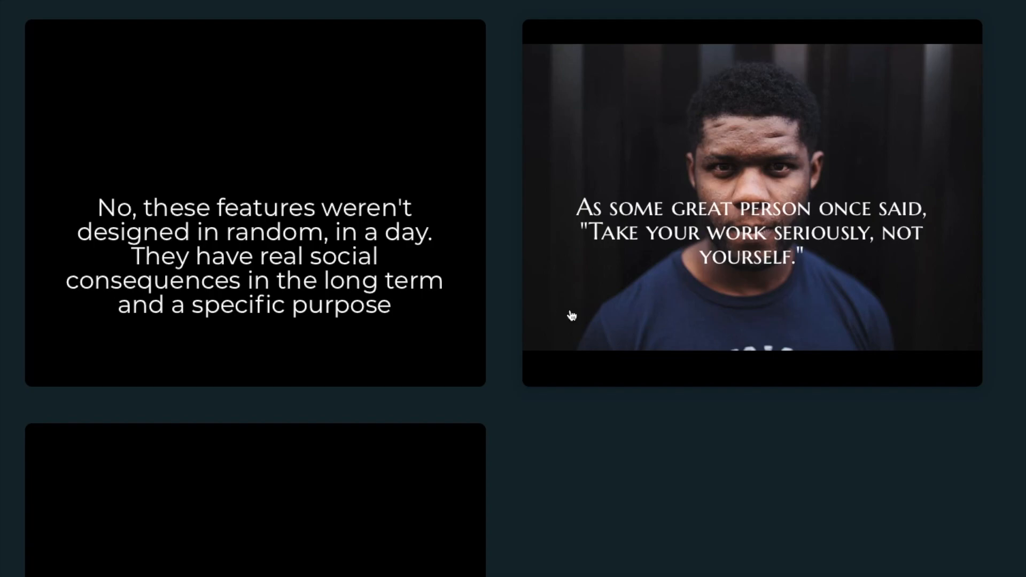
pyautogui.scroll(3, 583, 286)
pyautogui.scroll(-10, 583, 286)
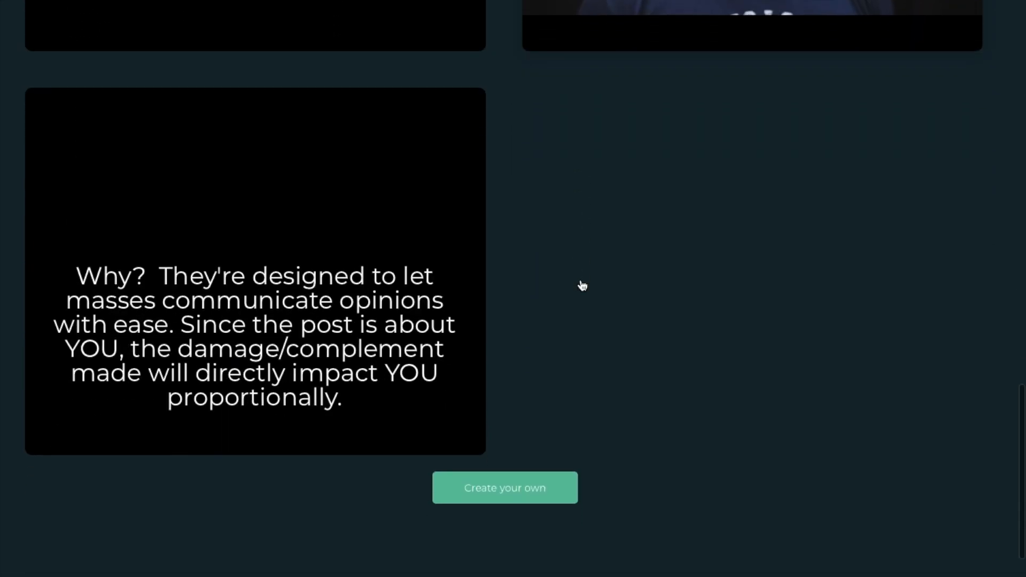
pyautogui.scroll(5, 583, 286)
pyautogui.scroll(10, 583, 286)
pyautogui.scroll(-18, 583, 286)
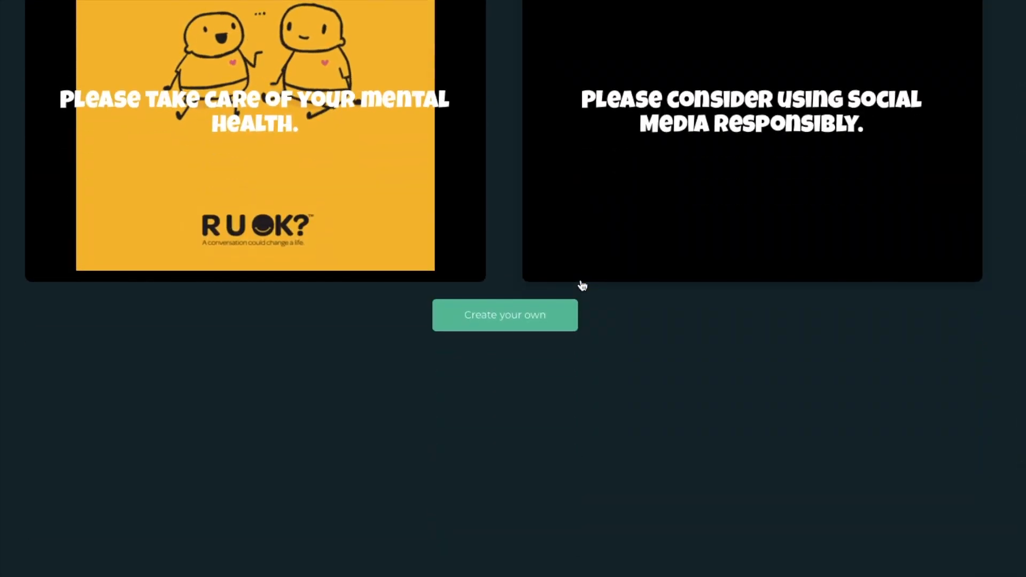
pyautogui.scroll(10, 582, 286)
pyautogui.scroll(20, 583, 286)
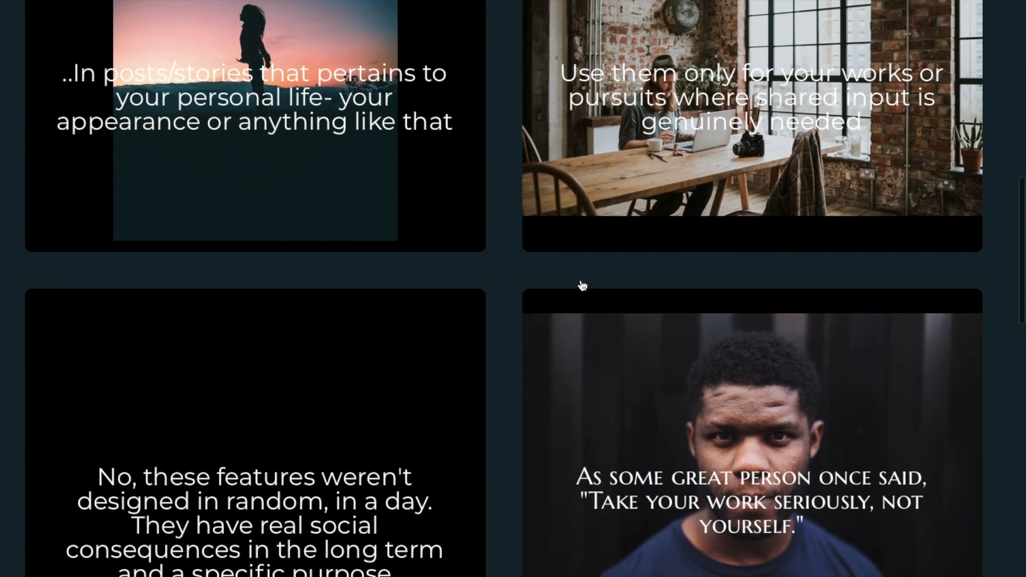
# Review the story's cards again, examining the images and animations behind their text.
pyautogui.scroll(1, 583, 286)
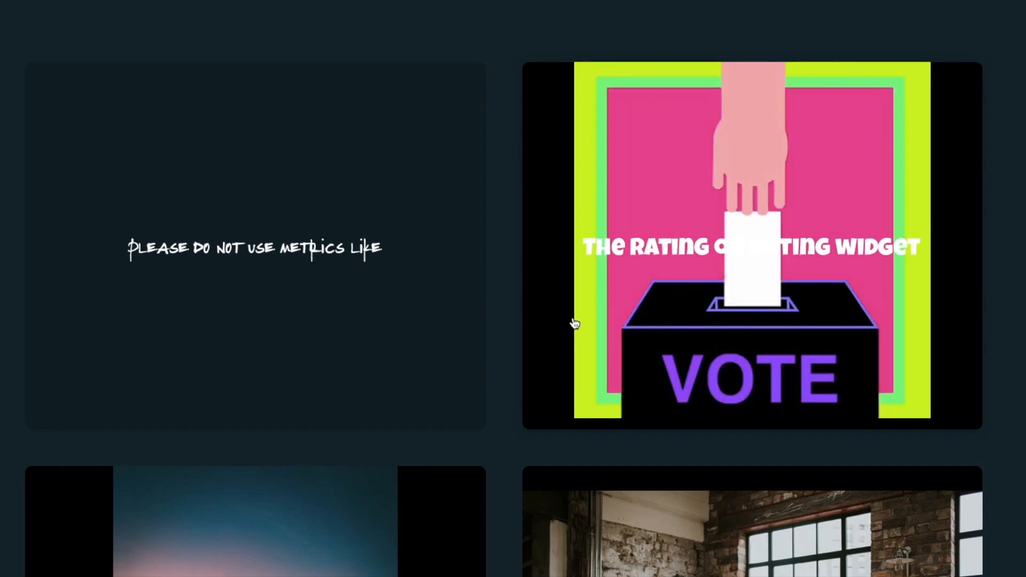
pyautogui.scroll(-11, 574, 323)
pyautogui.scroll(-8, 527, 428)
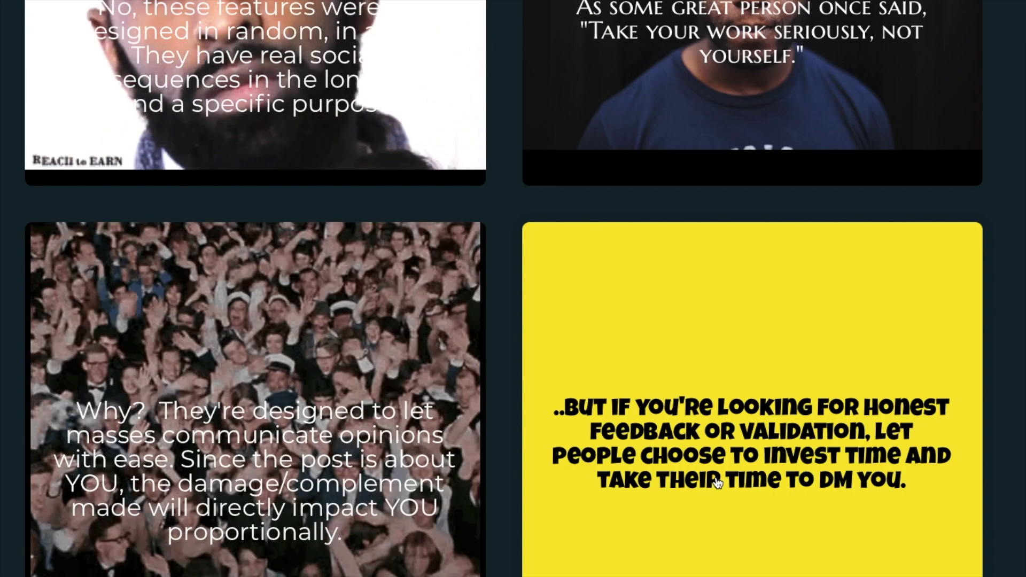
pyautogui.scroll(-5, 718, 483)
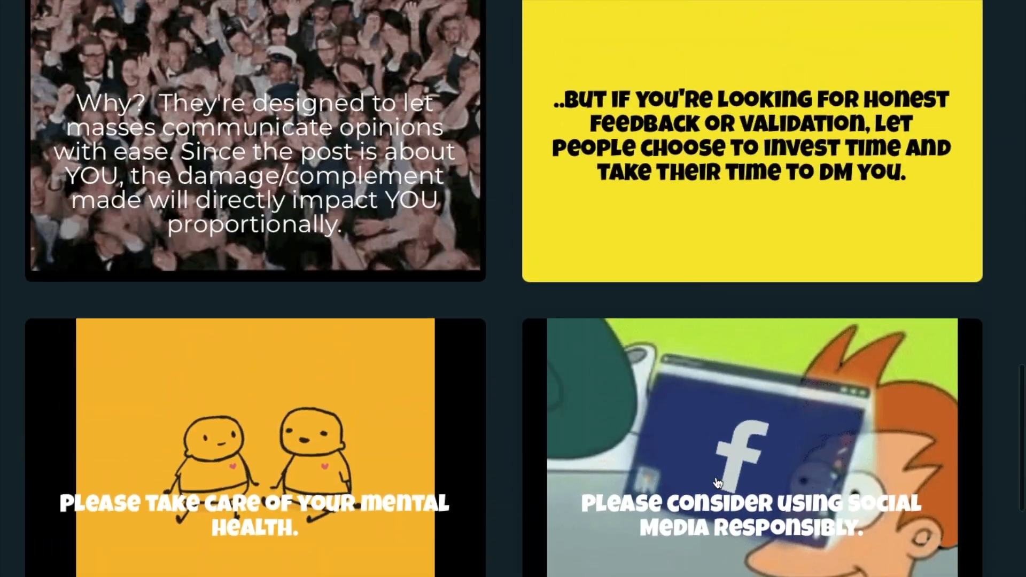
pyautogui.scroll(12, 718, 482)
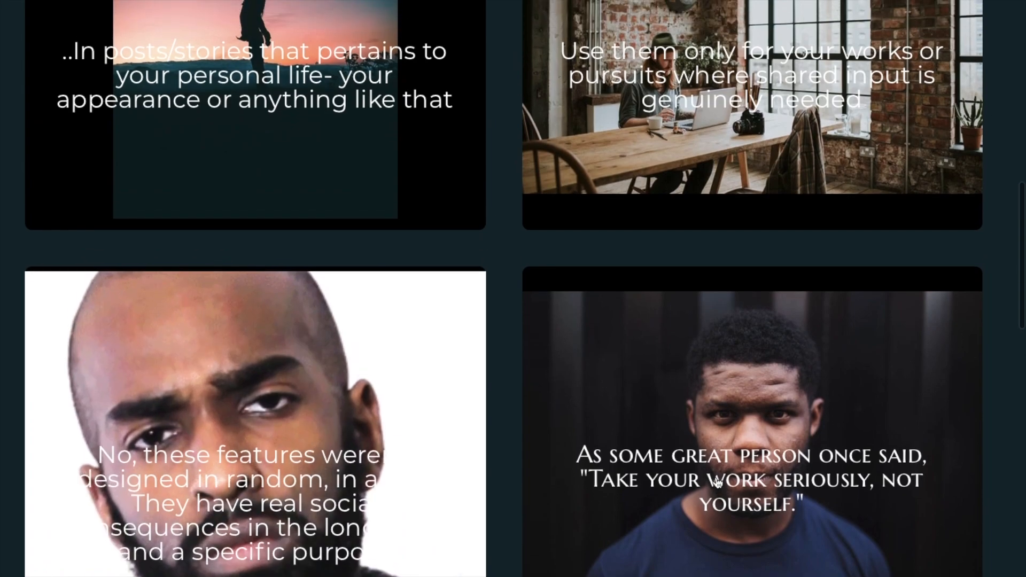
pyautogui.scroll(10, 718, 483)
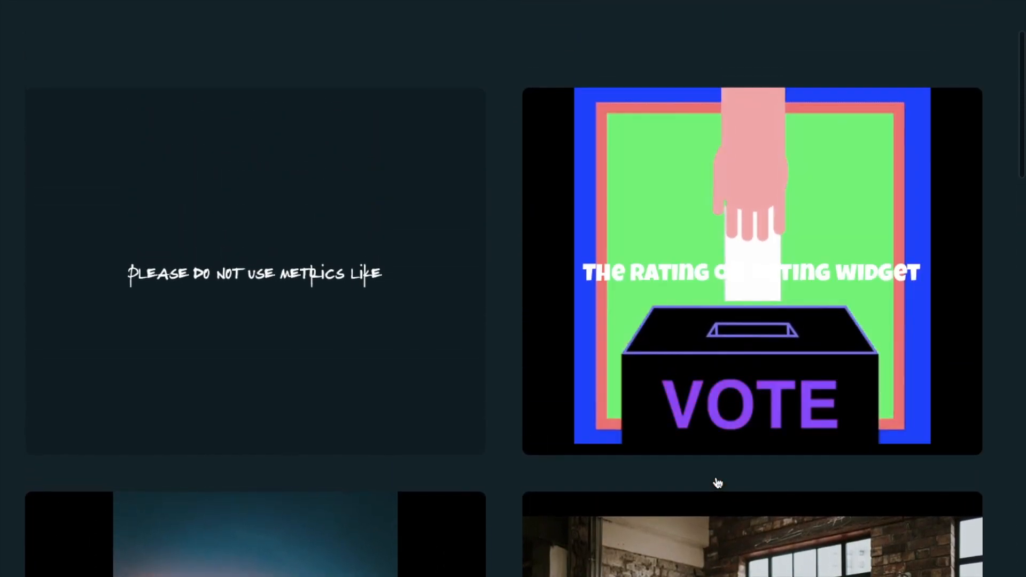
pyautogui.scroll(3, 718, 483)
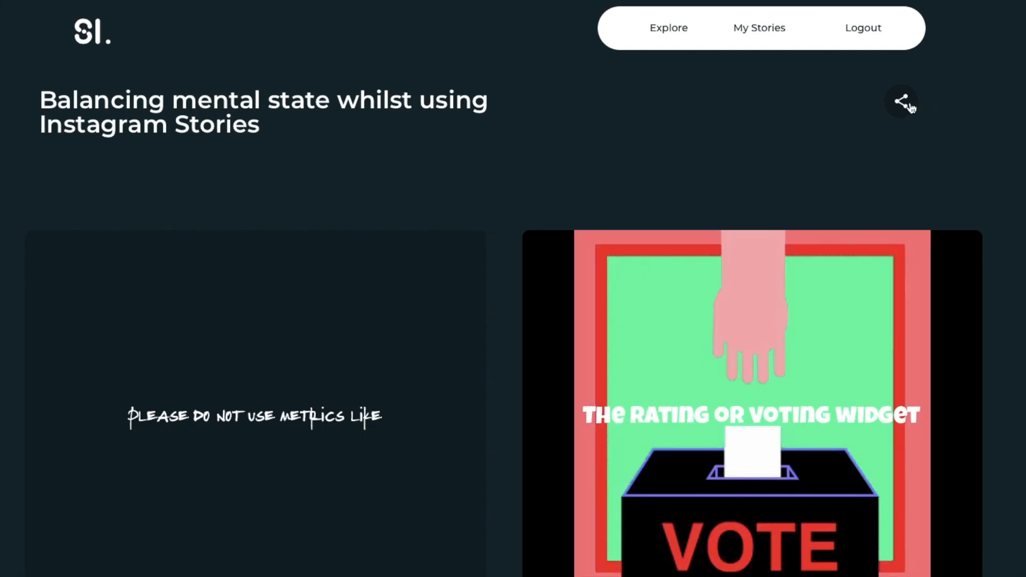
# Copy the story's share link and close the sharing dialog.
pyautogui.click(902, 102)
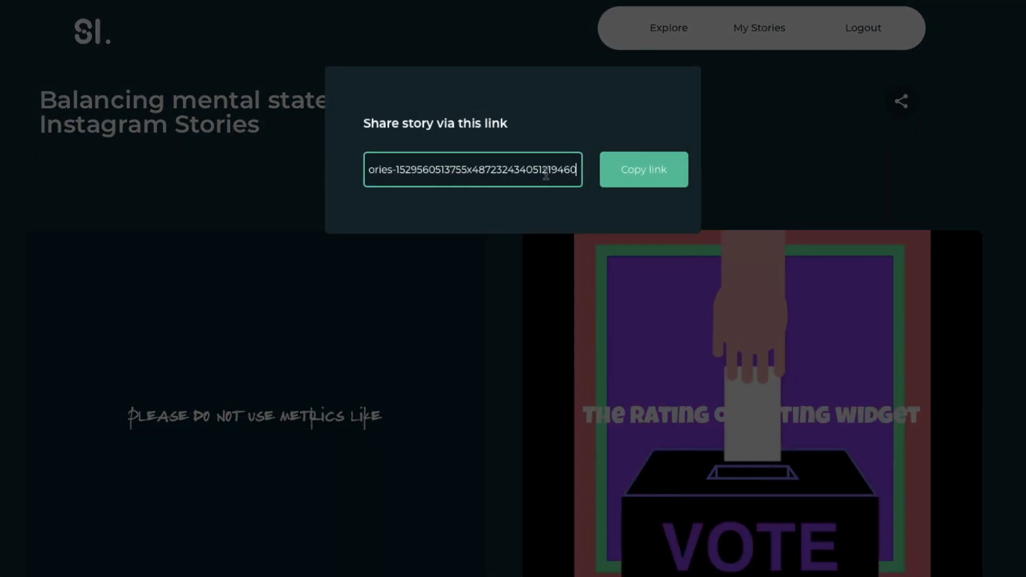
pyautogui.tripleClick(545, 171)
pyautogui.click(662, 172)
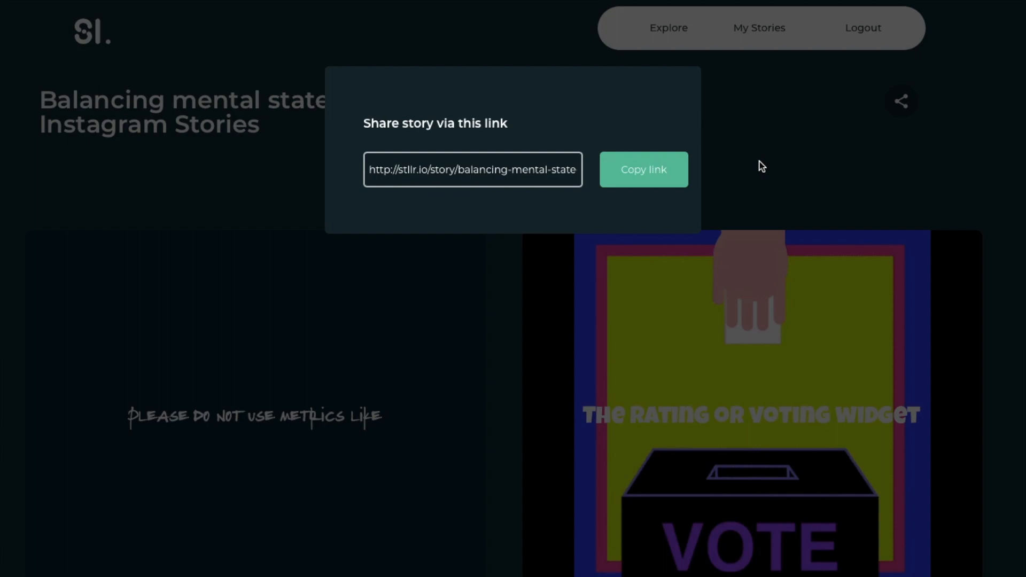
pyautogui.click(761, 165)
# Open the Explore page and browse the stories created by the community.
pyautogui.click(669, 28)
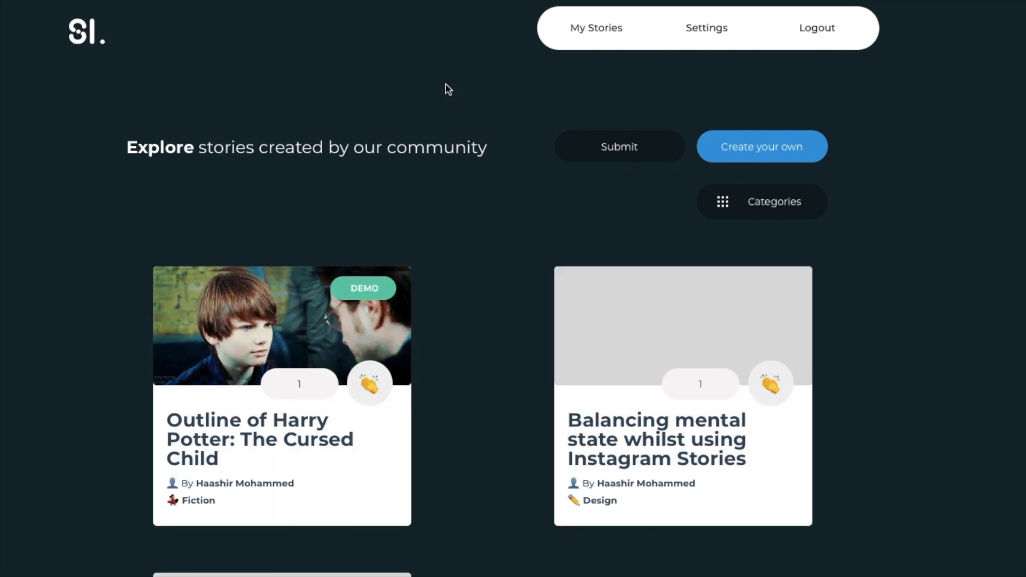
pyautogui.scroll(-2, 446, 88)
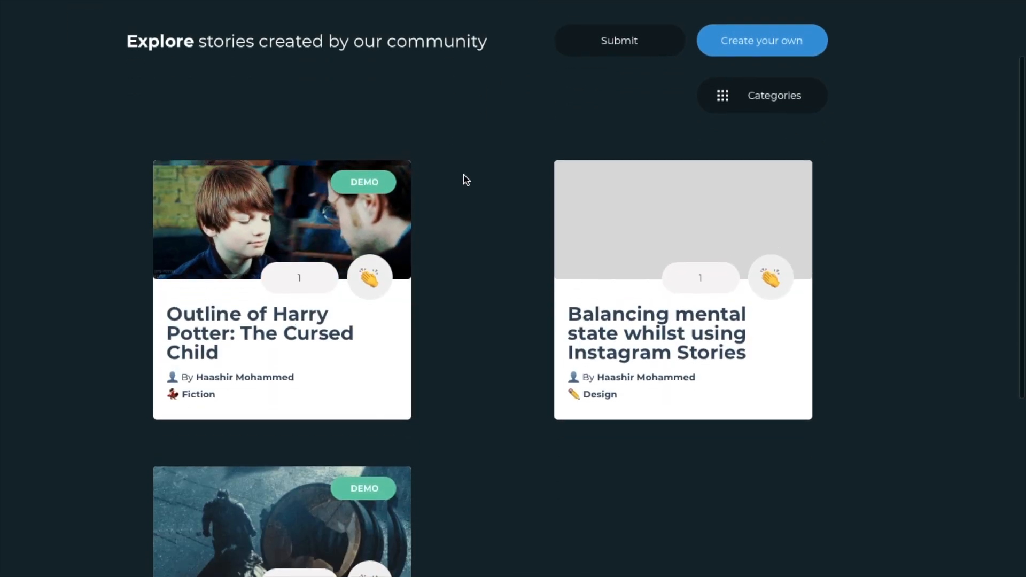
pyautogui.scroll(2, 395, 149)
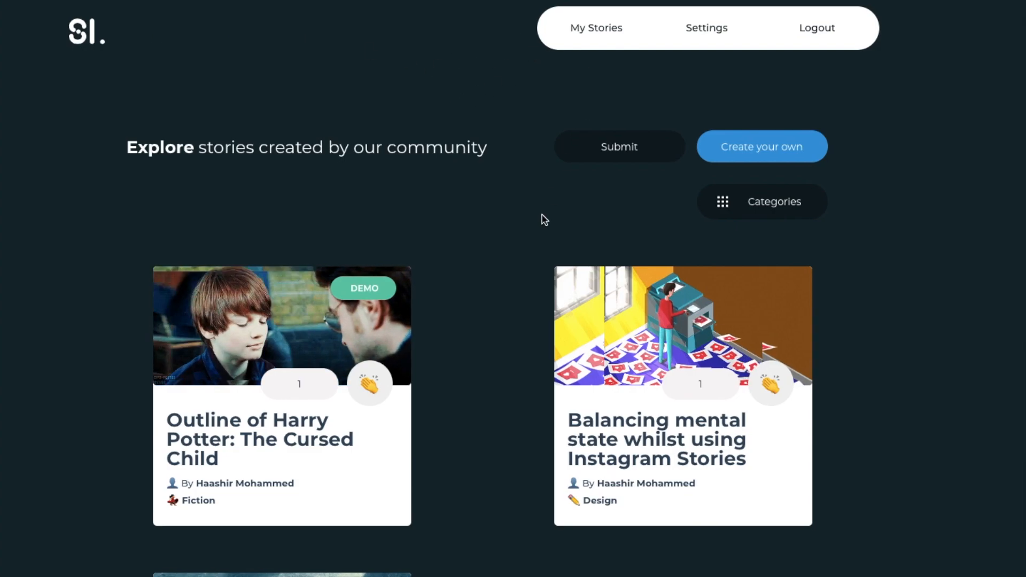
# Return to the home page and activate the field for naming a new story.
pyautogui.click(543, 217)
pyautogui.hotkey('alt', 'Left')
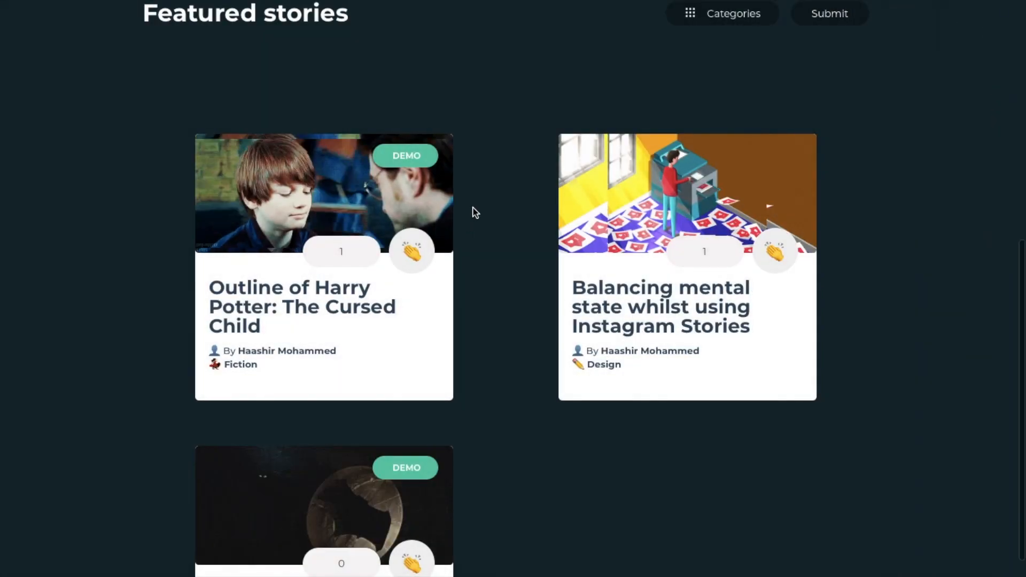
pyautogui.scroll(8, 478, 206)
pyautogui.click(450, 346)
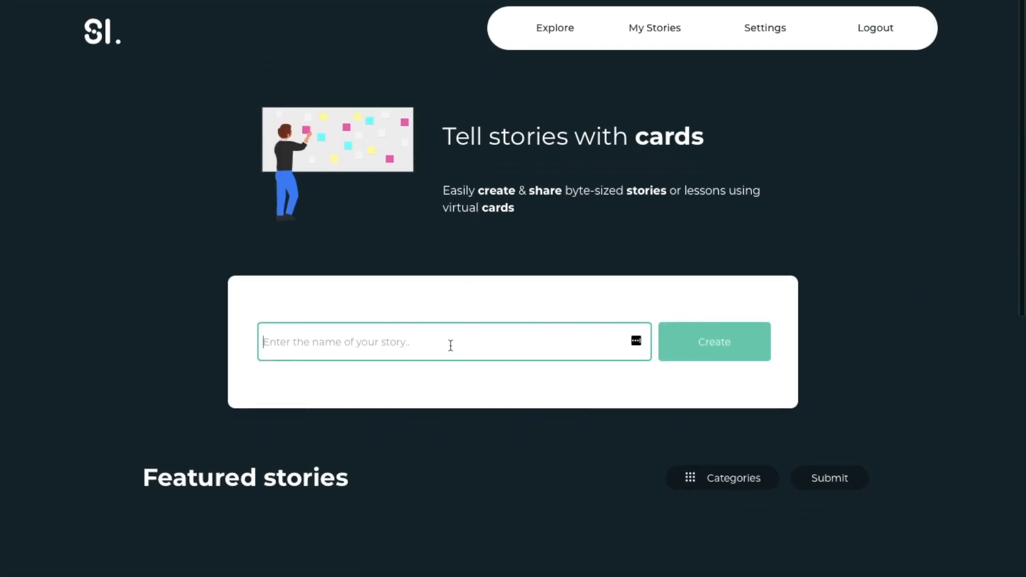
pyautogui.scroll(-2, 450, 346)
pyautogui.scroll(2, 449, 346)
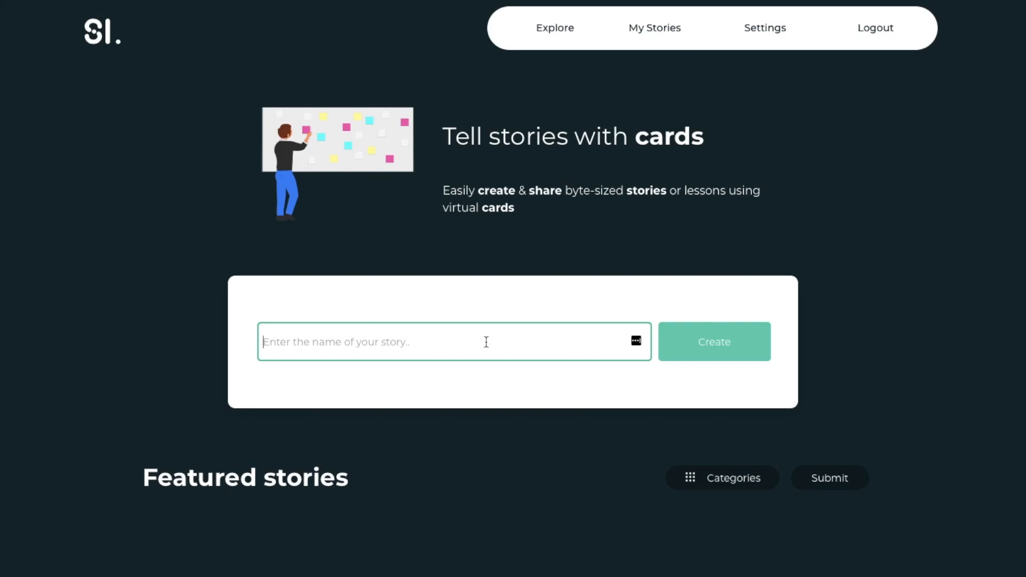
pyautogui.scroll(-3, 732, 355)
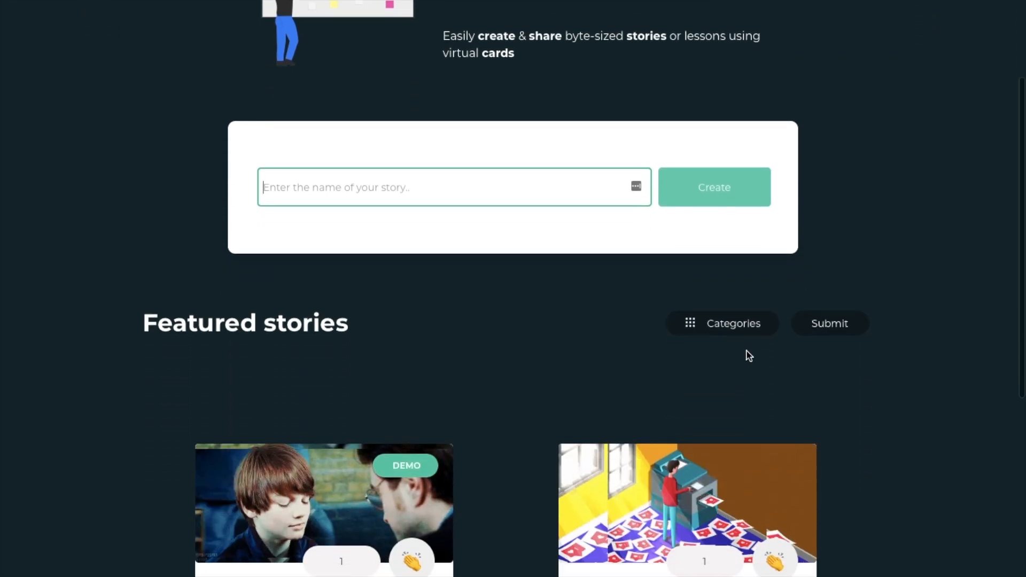
pyautogui.scroll(-2, 794, 380)
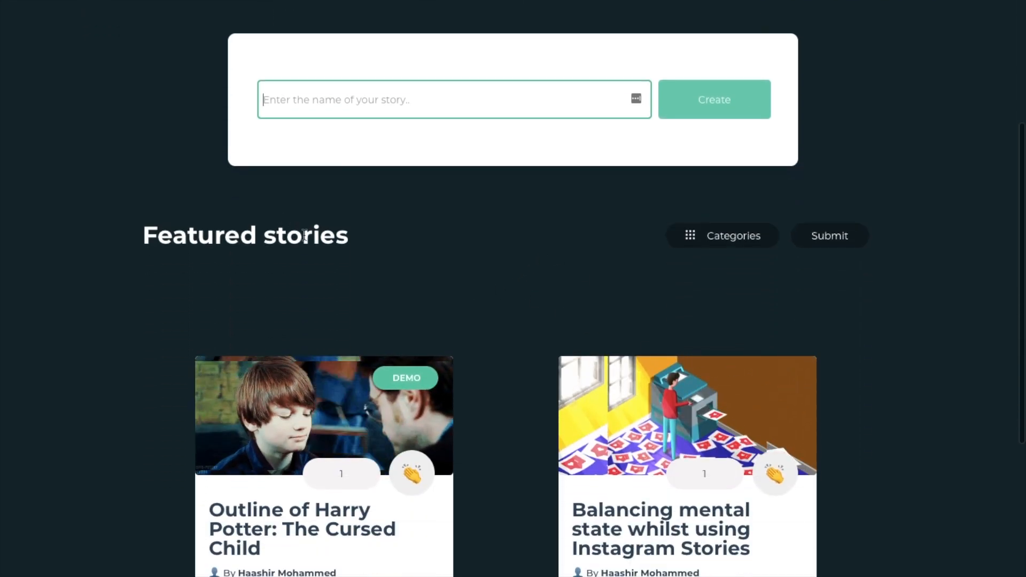
pyautogui.scroll(5, 384, 266)
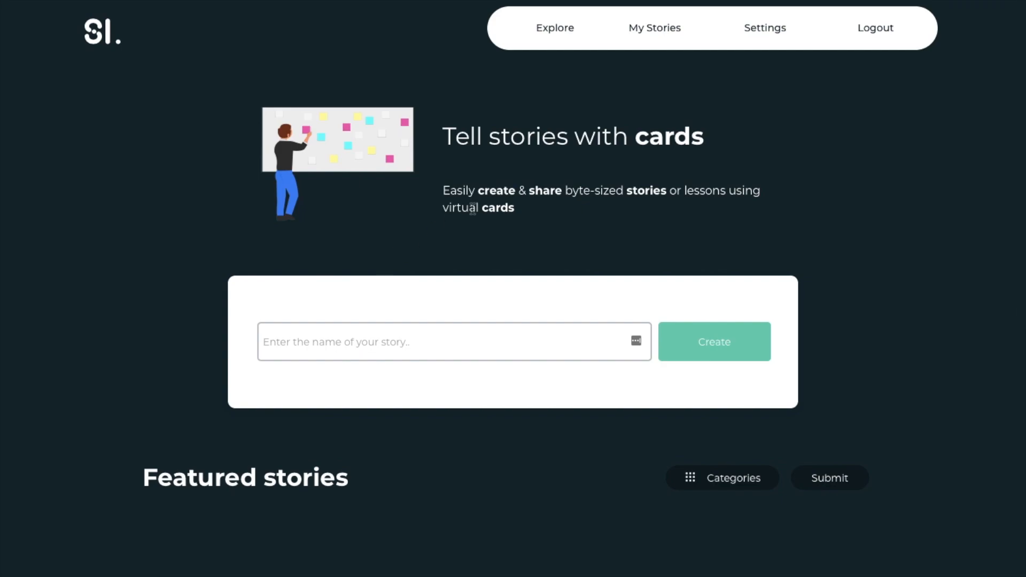
# Create a new story named "Potential of STLLR".
pyautogui.click(545, 354)
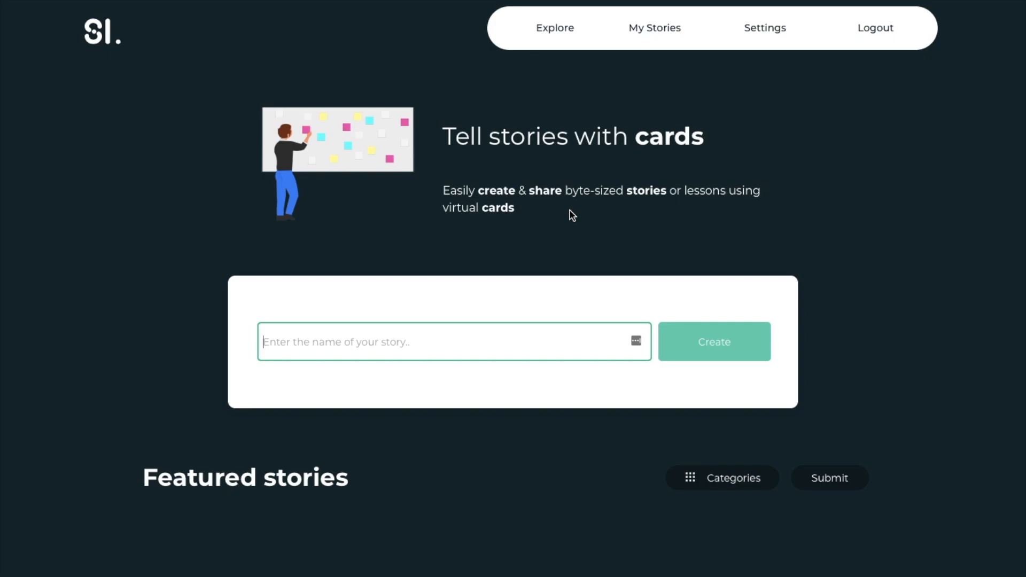
pyautogui.click(513, 345)
pyautogui.scroll(-1, 459, 400)
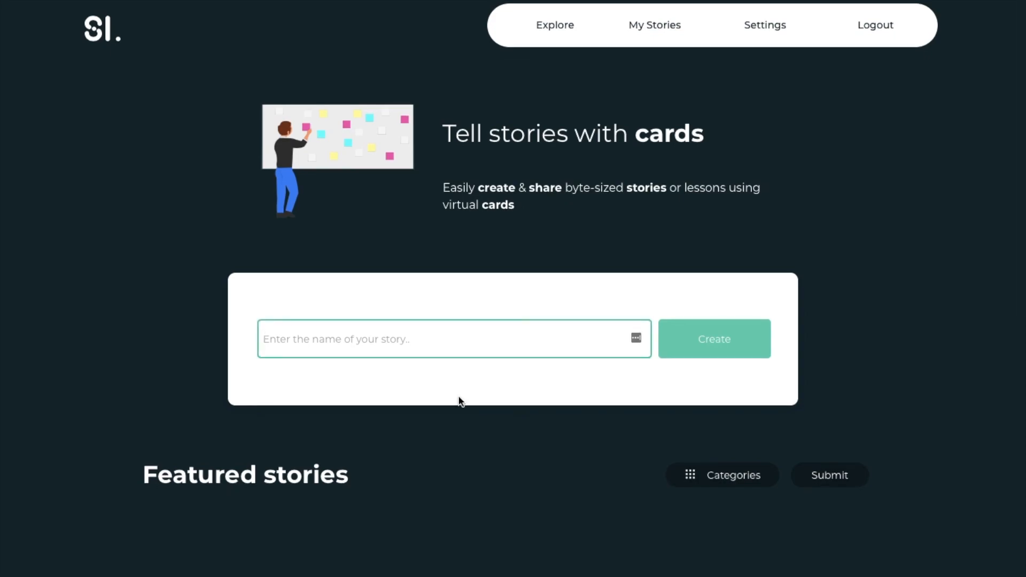
pyautogui.write('Pot')
pyautogui.press('BackSpace')
pyautogui.write('otential ')
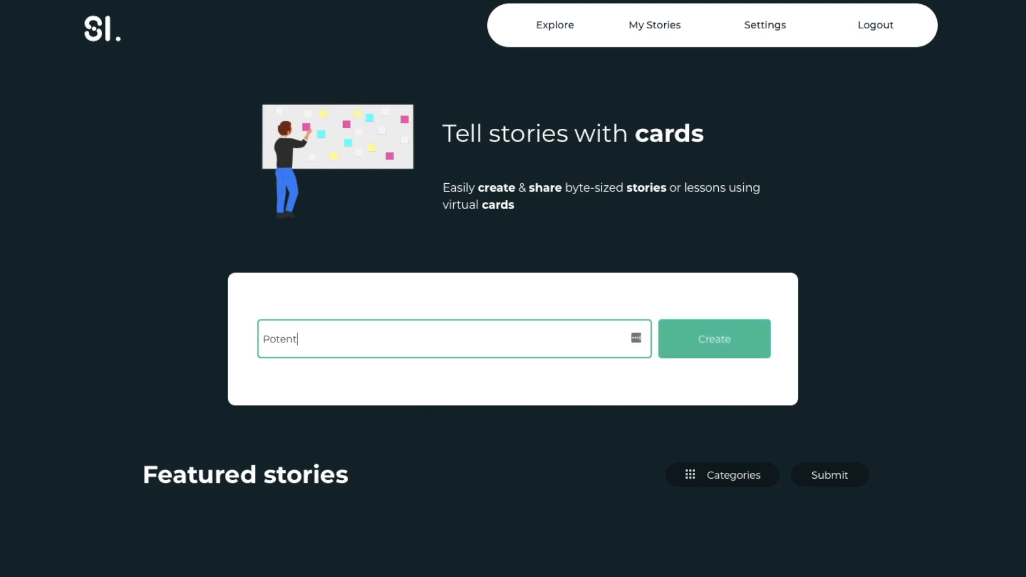
pyautogui.write('of STLLR')
pyautogui.click(733, 343)
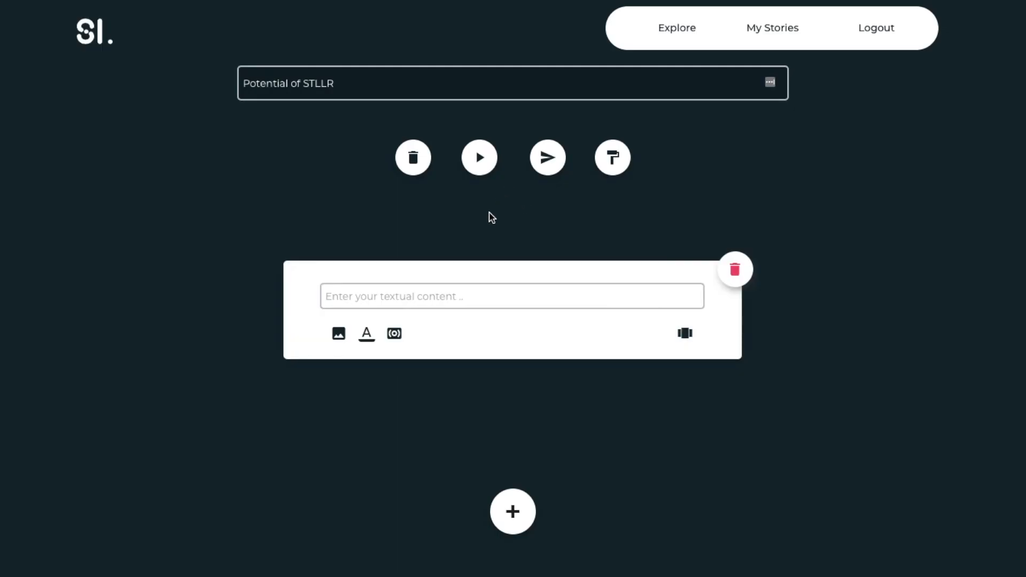
# Add a second card to the story and enter "Welcome to STLLR!" as the first card's text.
pyautogui.click(469, 306)
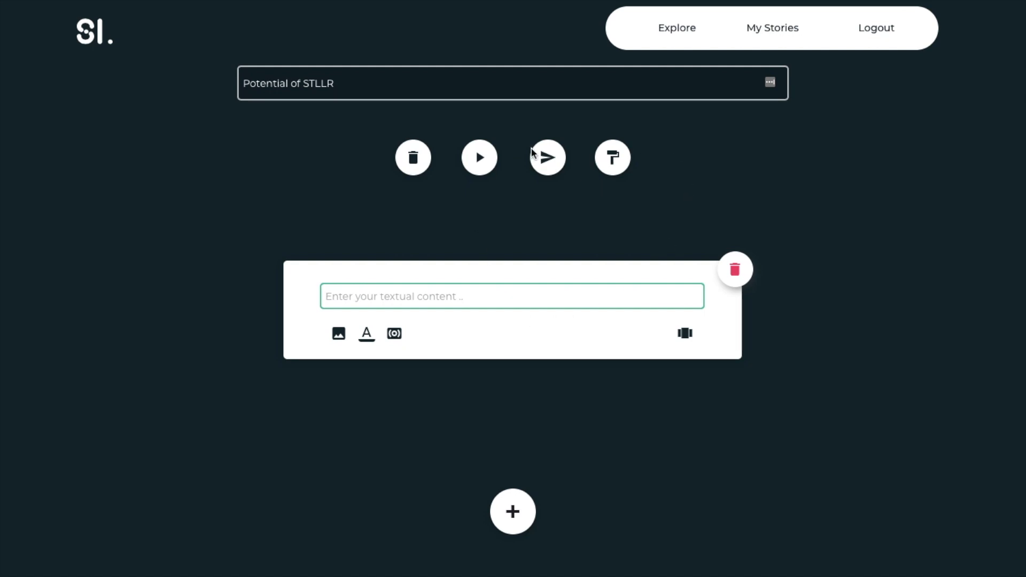
pyautogui.click(509, 508)
pyautogui.click(413, 297)
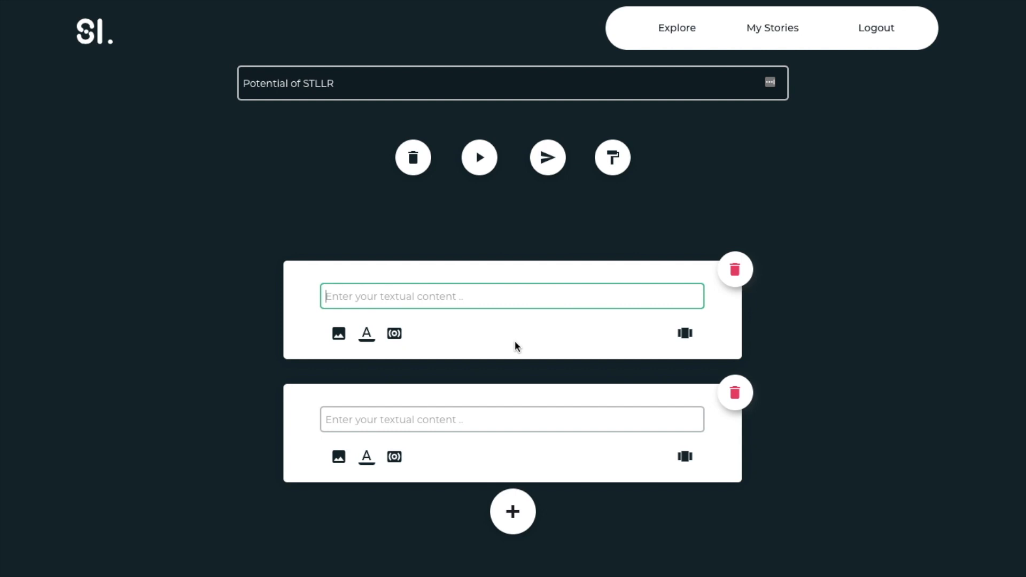
pyautogui.write('Welcome to STLLR!')
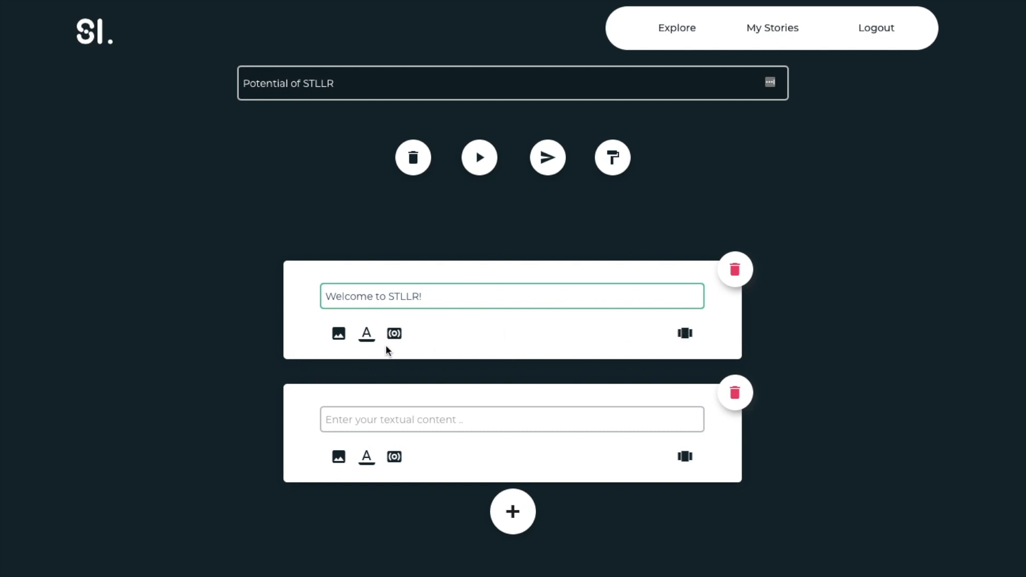
# Browse the static images offered as the first card's background and close the picker without choosing one.
pyautogui.click(338, 334)
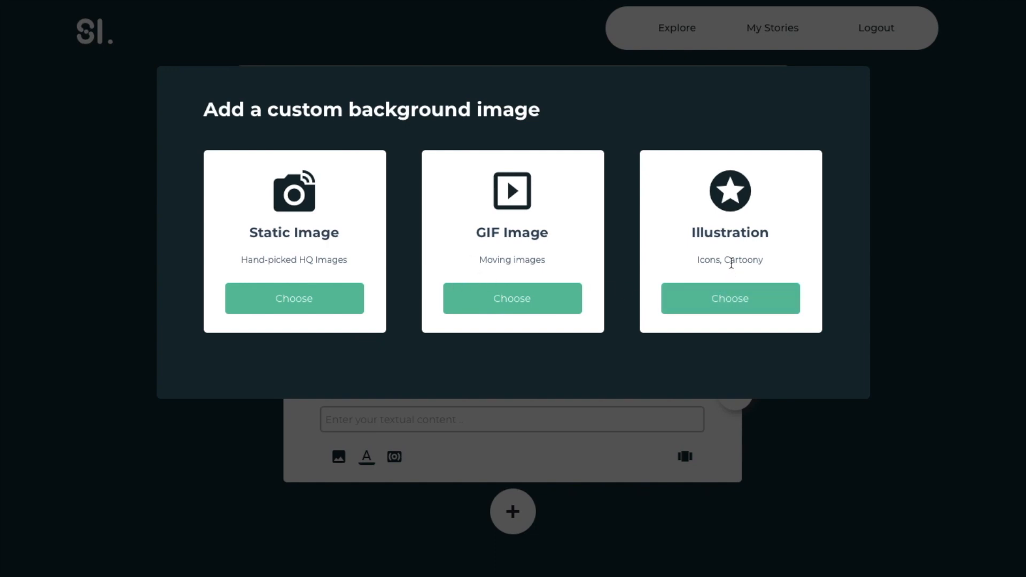
pyautogui.click(333, 304)
pyautogui.scroll(-2, 464, 300)
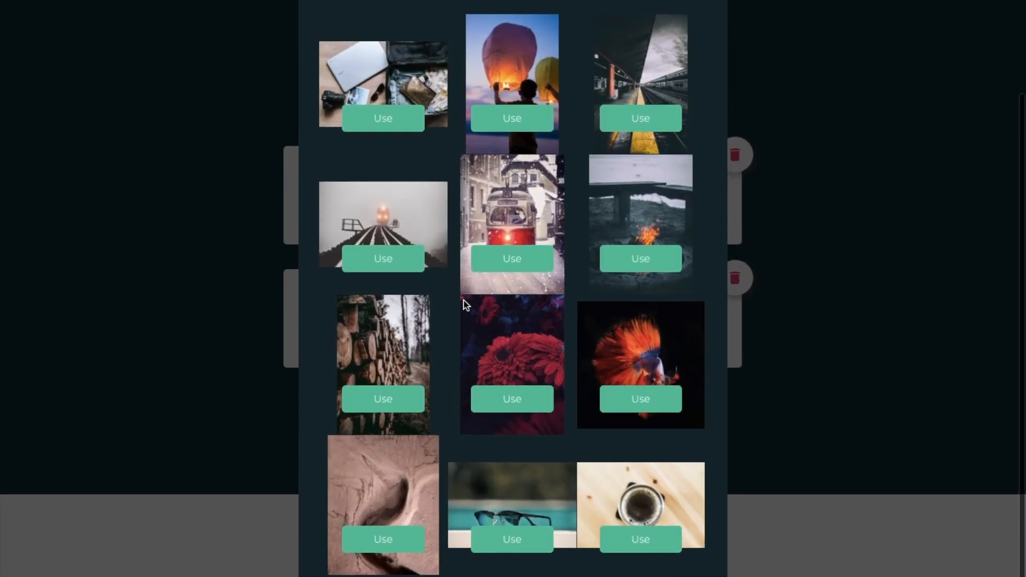
pyautogui.scroll(-6, 536, 293)
pyautogui.scroll(8, 535, 293)
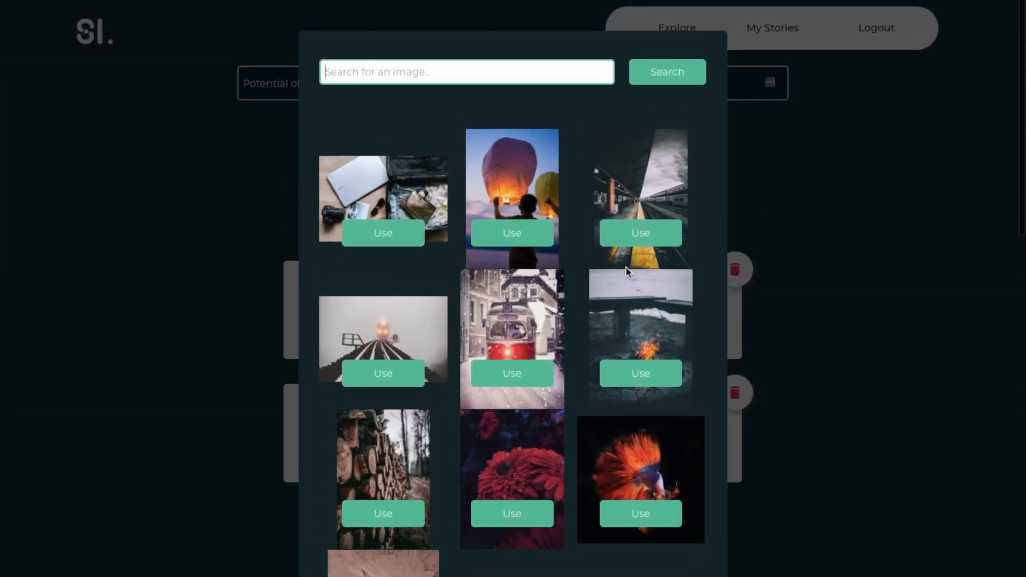
pyautogui.click(762, 260)
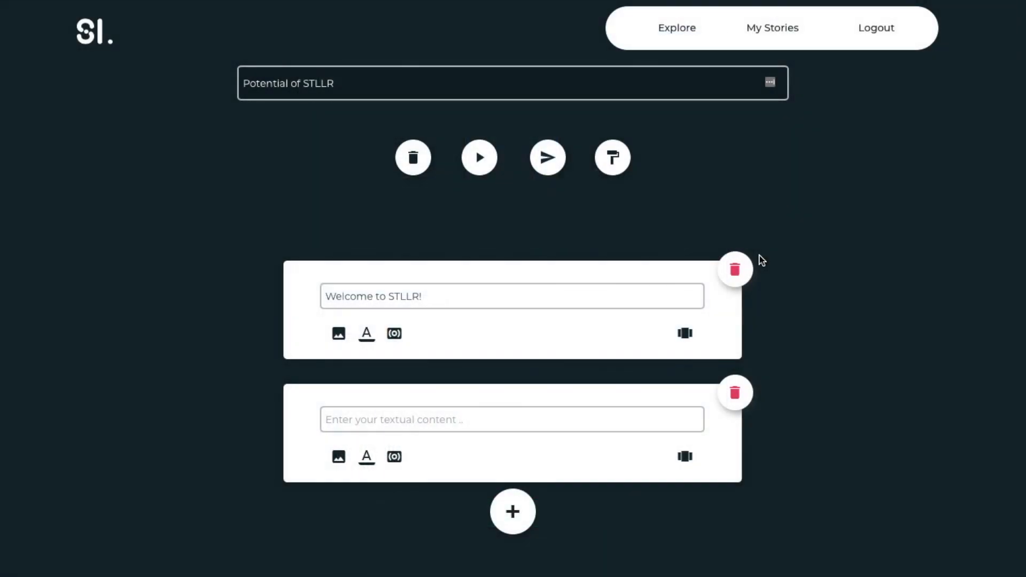
# Look over the fonts and sound effects offered for the first card without applying any.
pyautogui.click(366, 336)
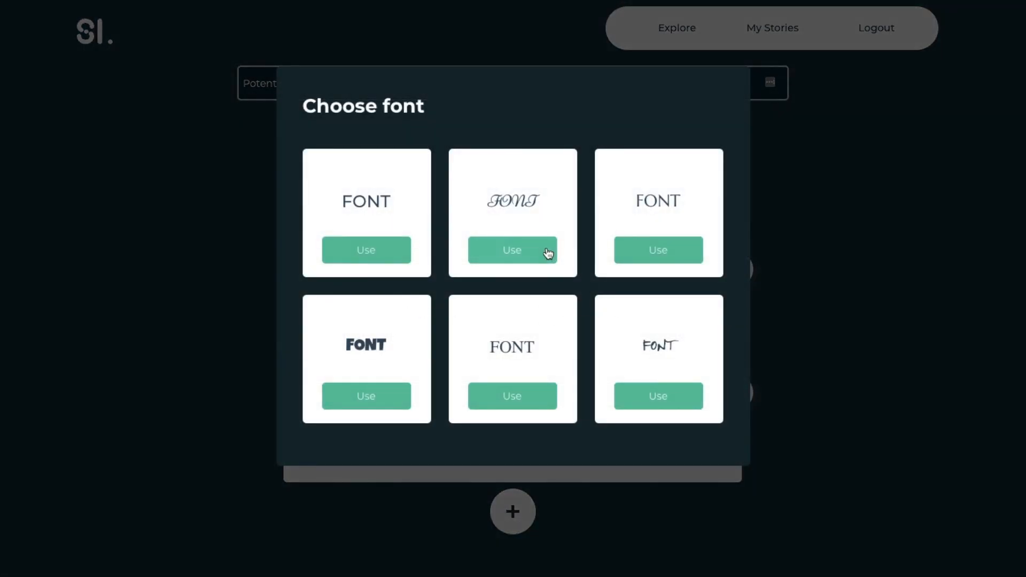
pyautogui.click(864, 254)
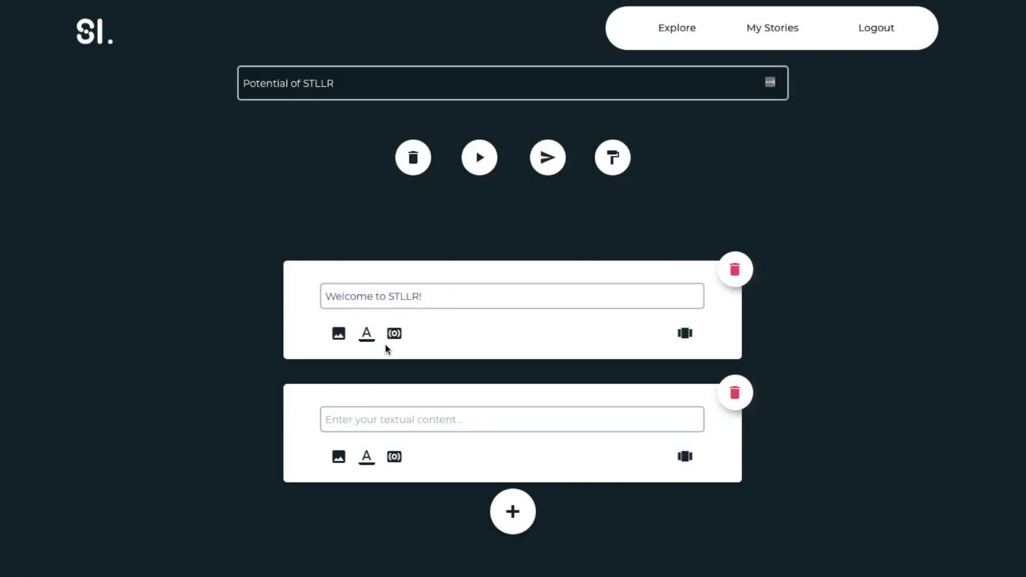
pyautogui.click(396, 335)
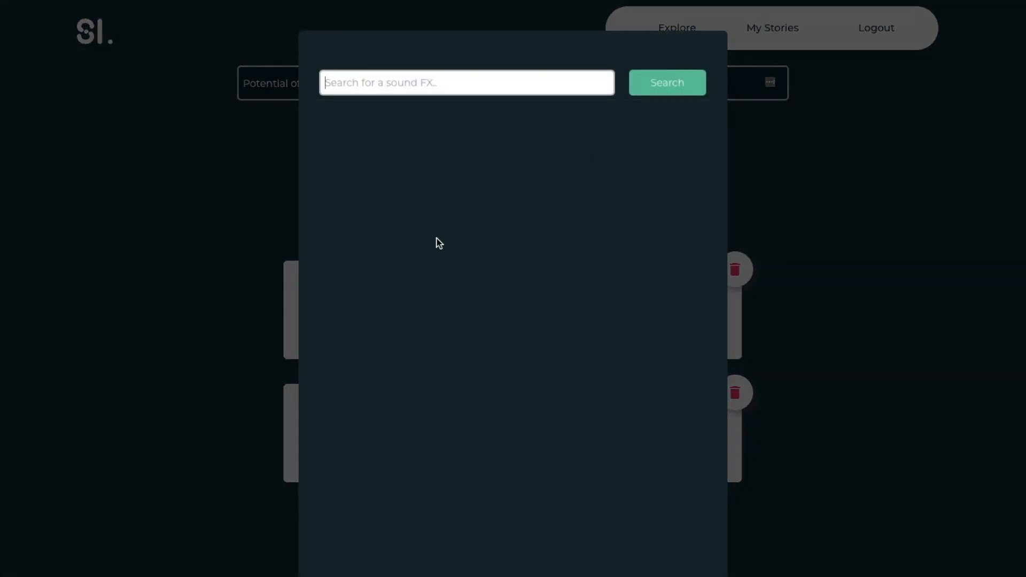
pyautogui.scroll(-2, 454, 265)
pyautogui.scroll(3, 455, 265)
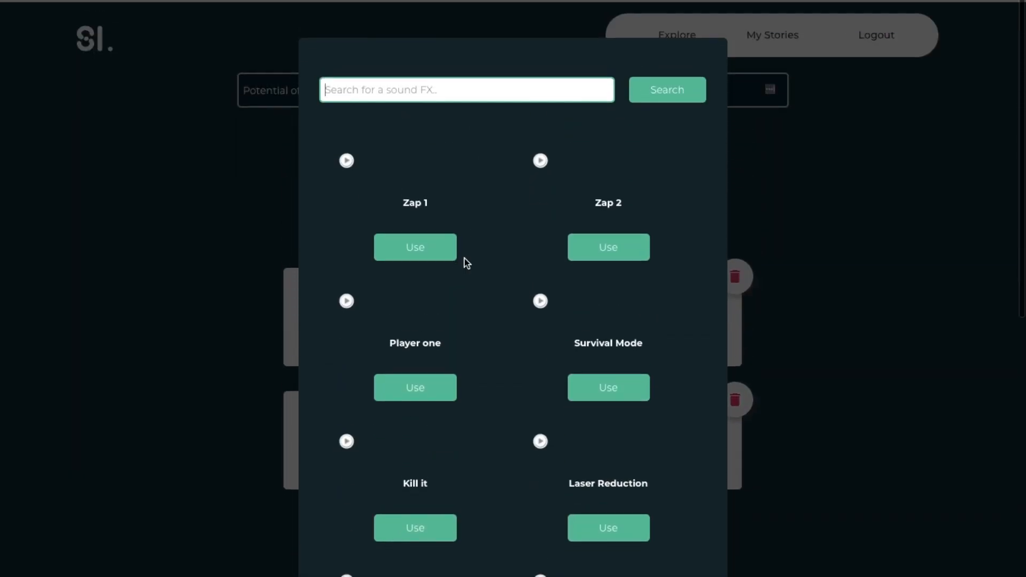
pyautogui.scroll(-10, 481, 246)
pyautogui.scroll(7, 497, 293)
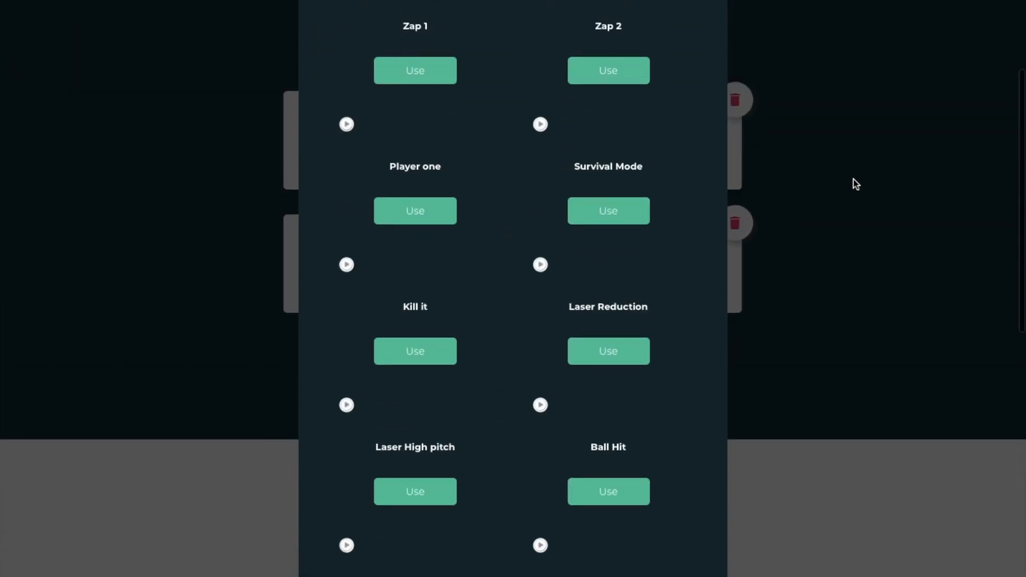
pyautogui.click(856, 184)
# Apply the red preset with white serif text to the first card.
pyautogui.click(683, 332)
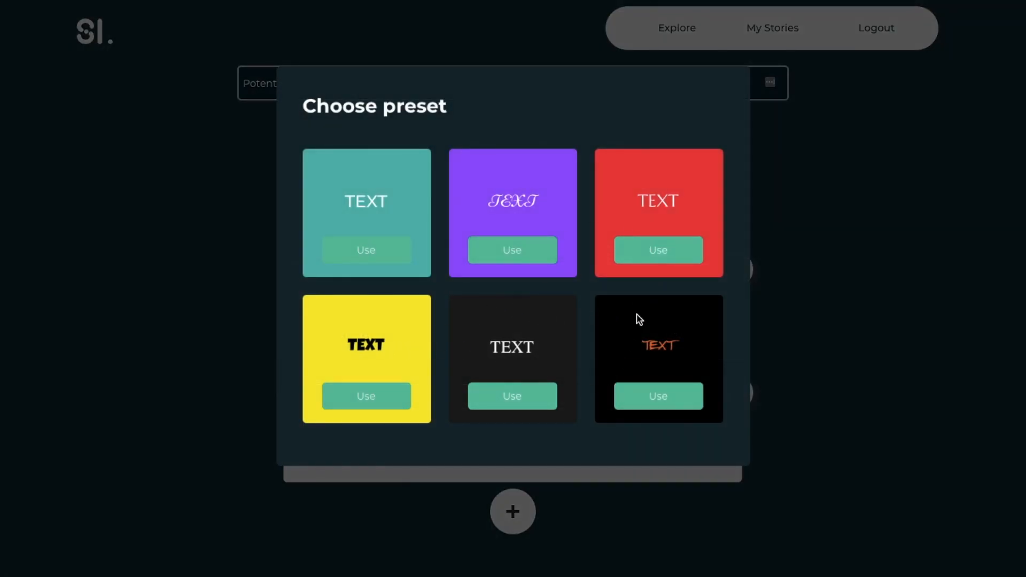
pyautogui.click(658, 251)
pyautogui.click(587, 294)
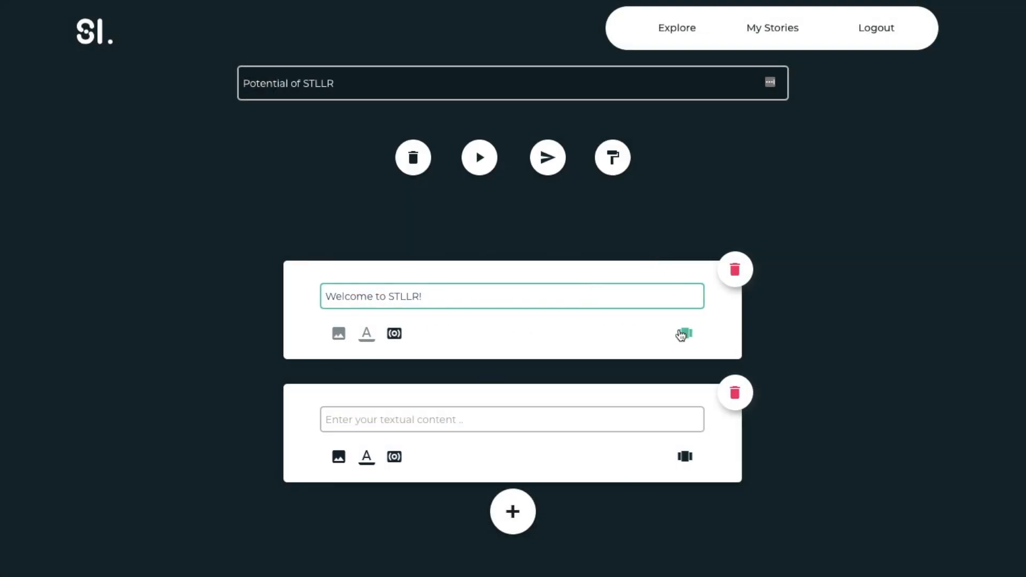
# Enter "You can tell stories in minutes!" as the second card's text.
pyautogui.click(492, 422)
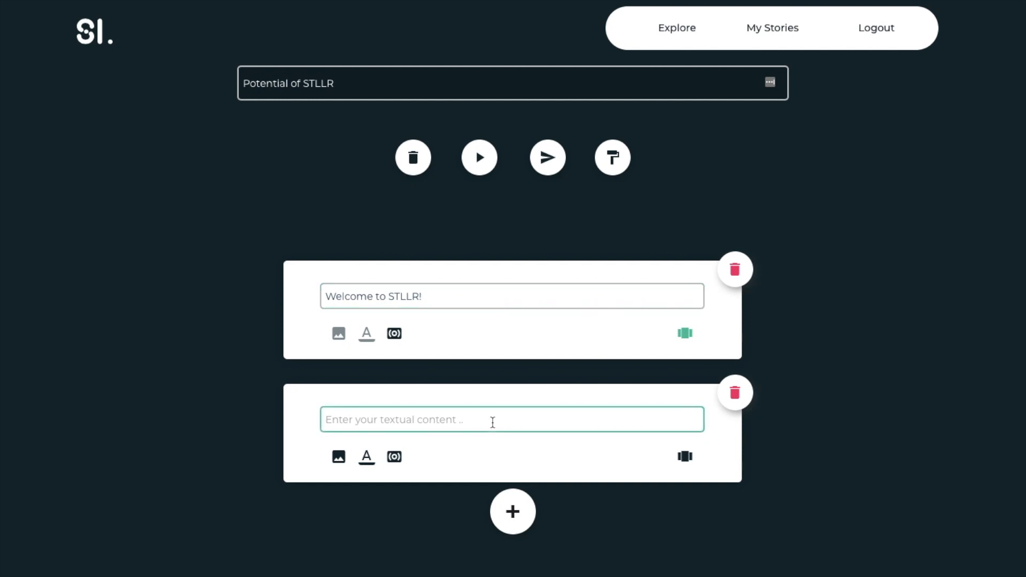
pyautogui.write('You c')
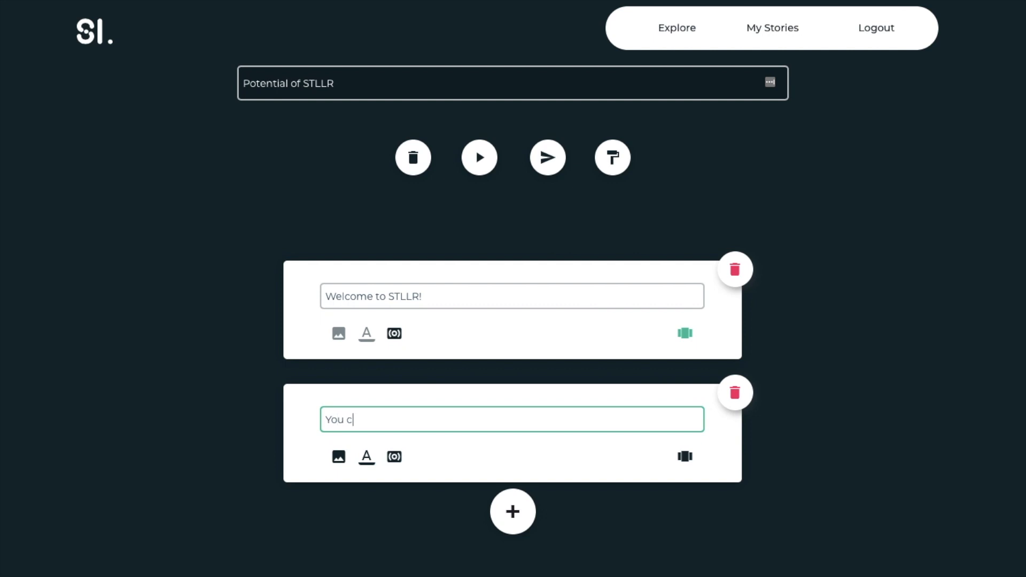
pyautogui.write('an have')
pyautogui.hotkey('ctrl', 'a')
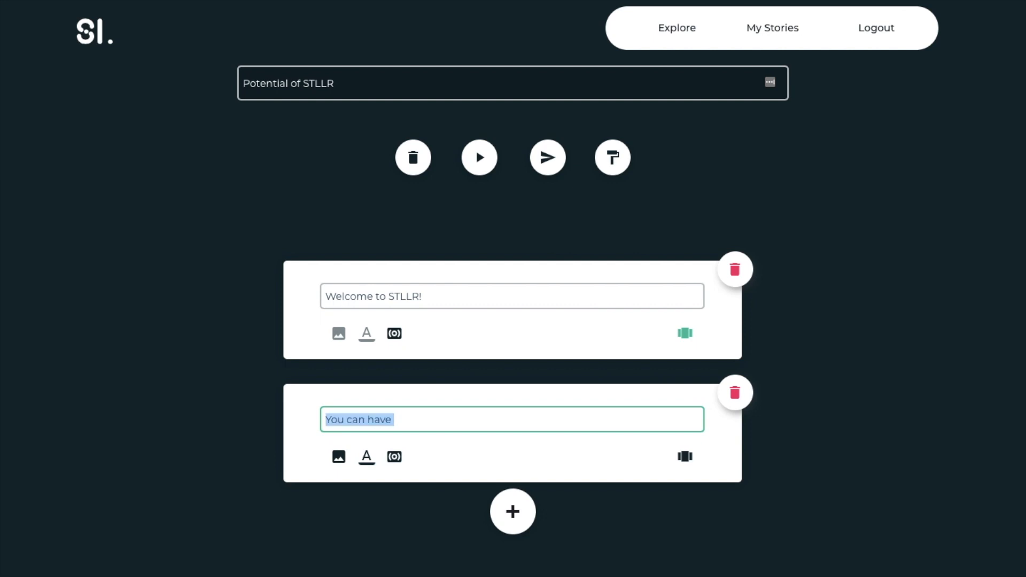
pyautogui.write('You can')
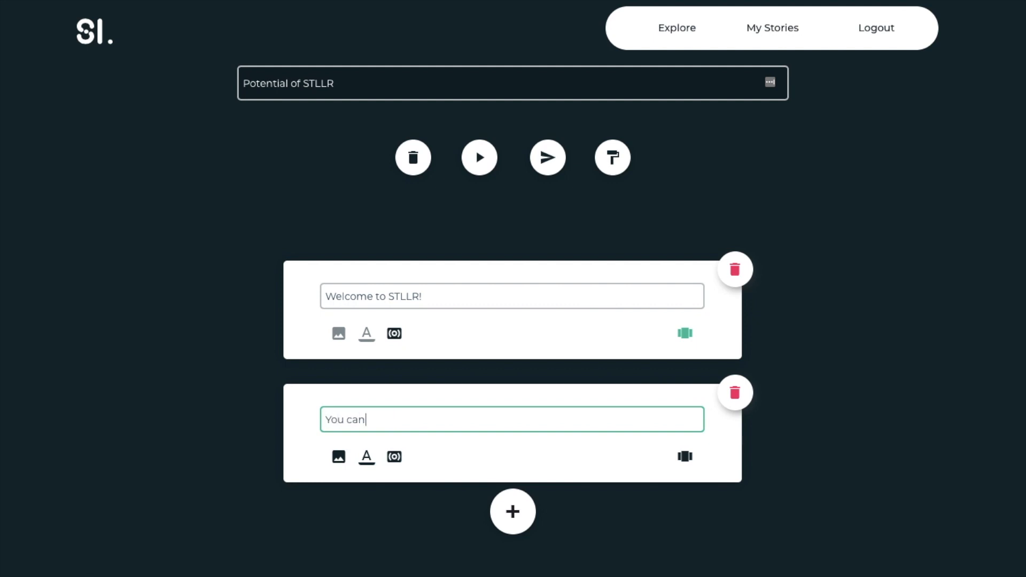
pyautogui.write(' tell stories in minutes!')
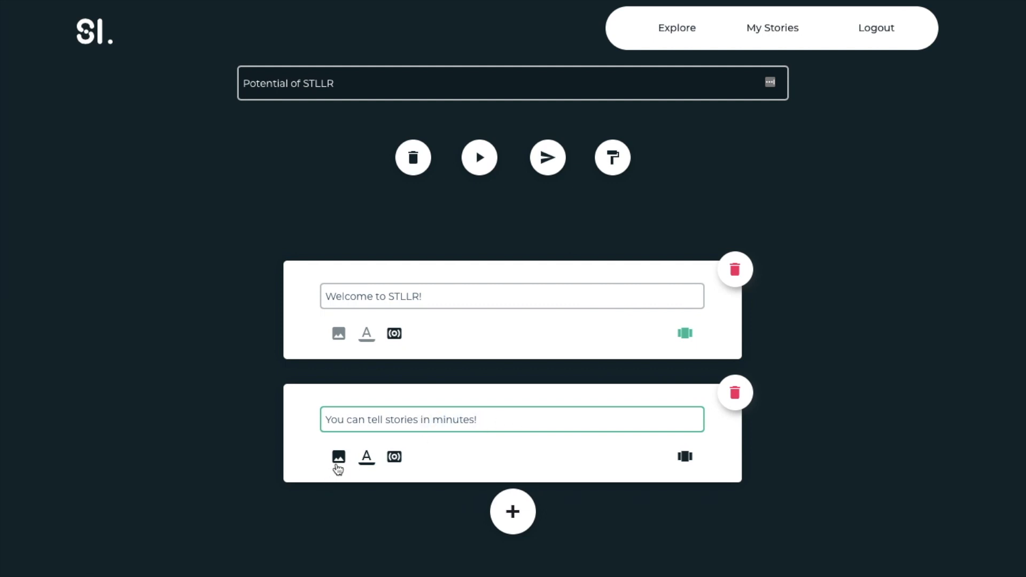
# Give the second card the pink-floored cartoon GIF from a "happy" search as background and set its text in the heavy bold font.
pyautogui.click(338, 468)
pyautogui.click(476, 303)
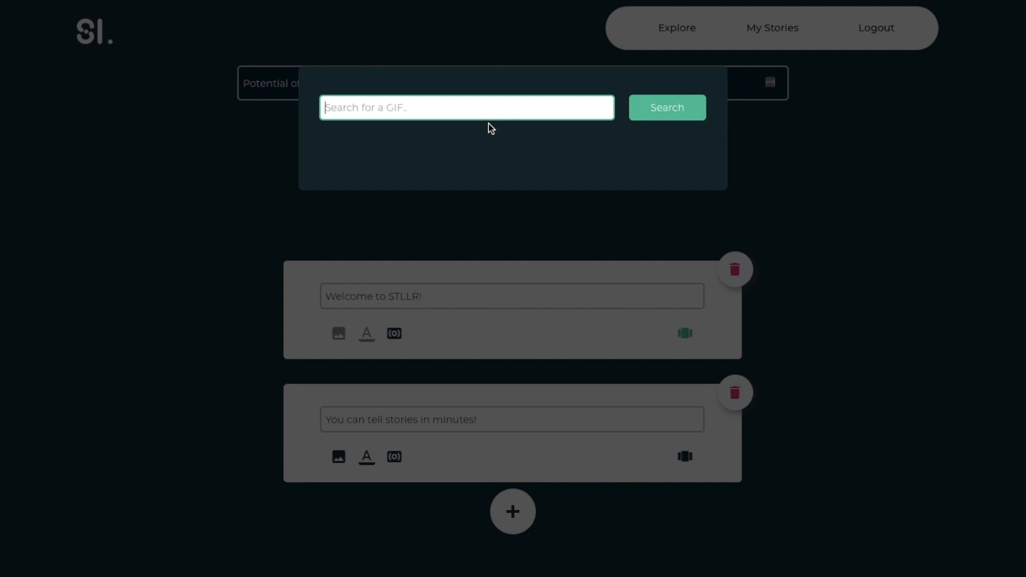
pyautogui.write('happy')
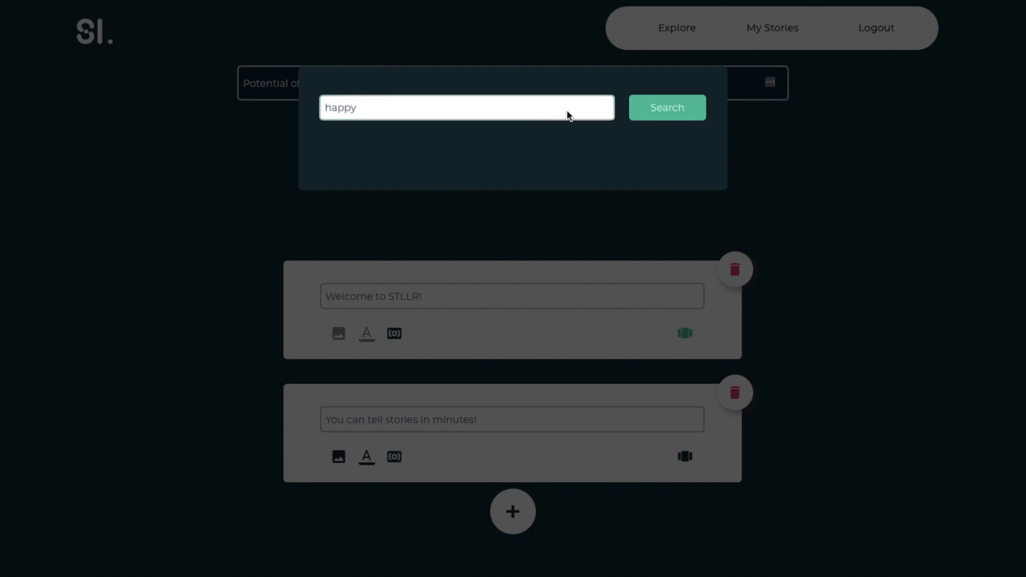
pyautogui.press('Return')
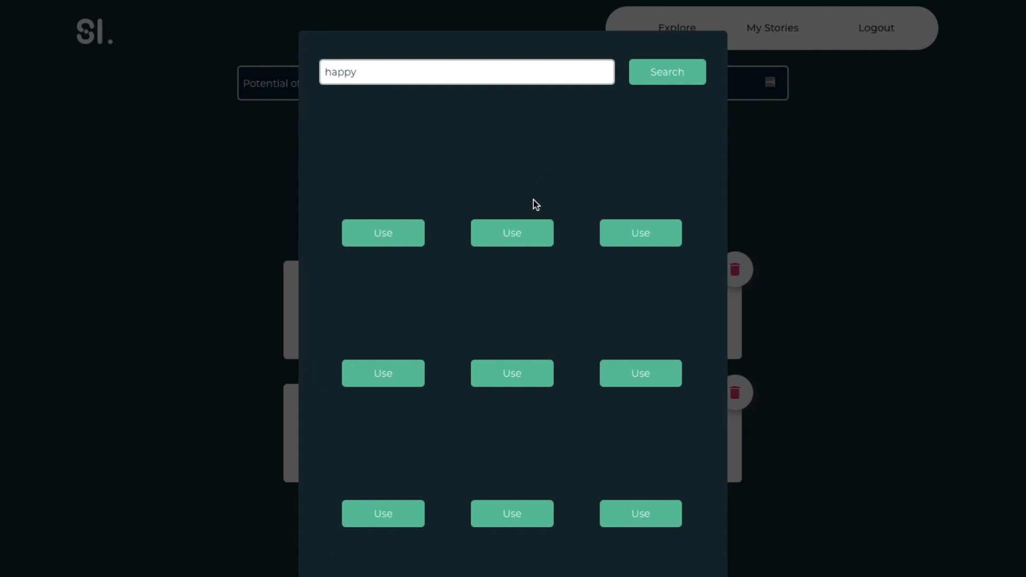
pyautogui.scroll(-5, 501, 233)
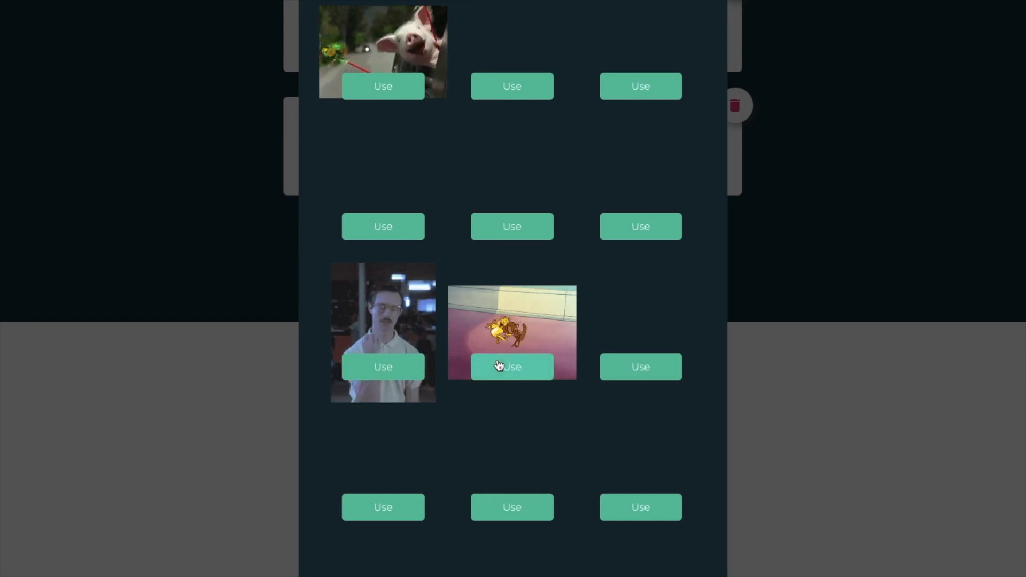
pyautogui.click(510, 369)
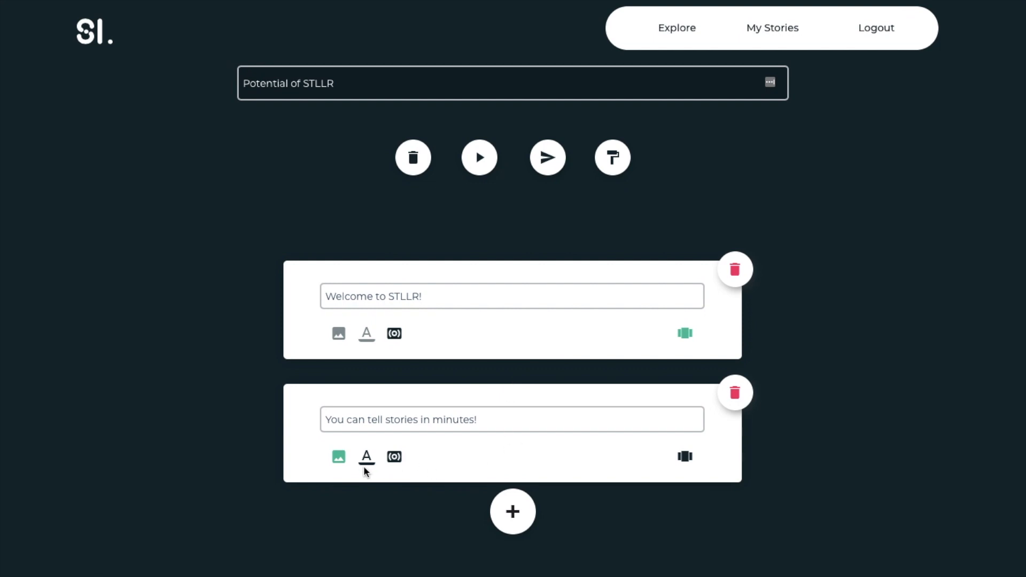
pyautogui.click(366, 459)
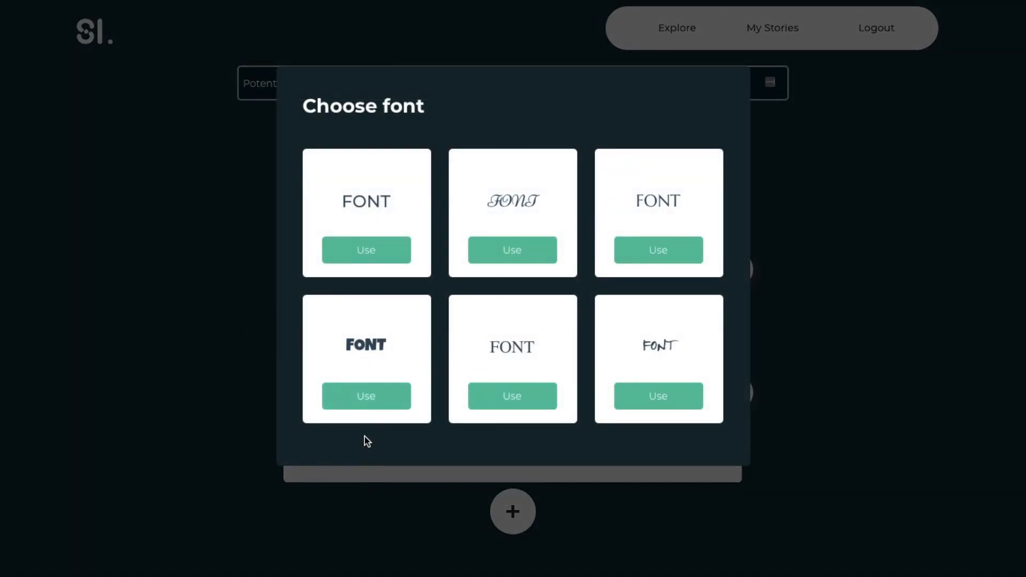
pyautogui.click(369, 396)
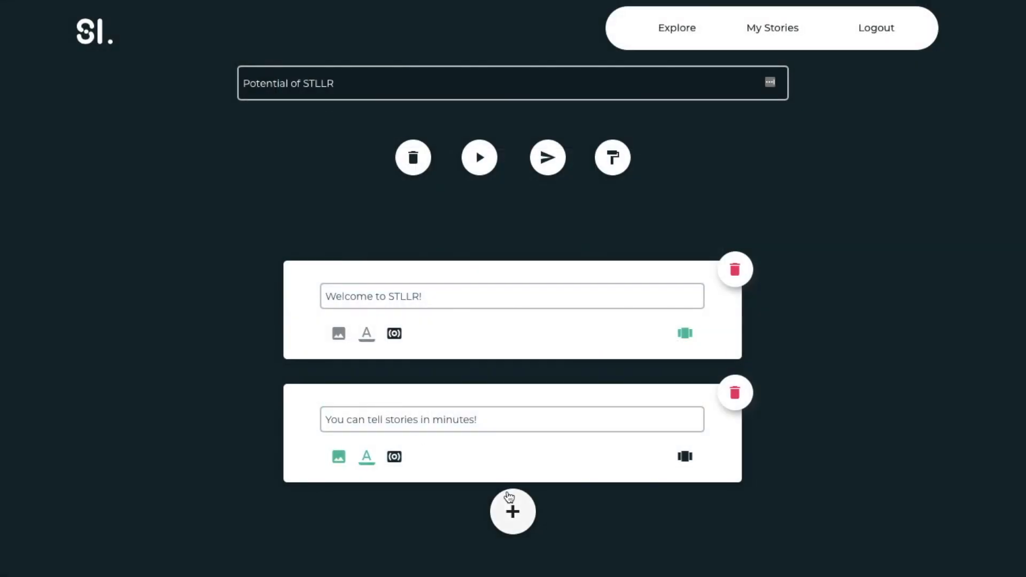
# Add a third card with the text "..And keep less on my head".
pyautogui.click(510, 502)
pyautogui.scroll(-1, 483, 382)
pyautogui.click(454, 461)
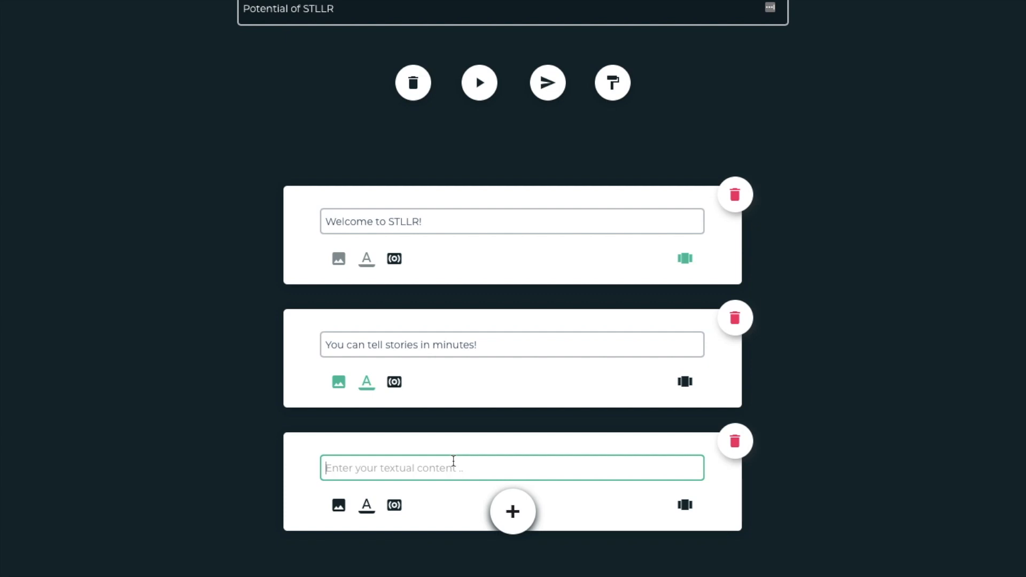
pyautogui.write('.')
pyautogui.press('BackSpace')
pyautogui.write('.')
pyautogui.press('BackSpace')
pyautogui.write('..And')
pyautogui.press('BackSpace')
pyautogui.press('BackSpace')
pyautogui.write('nd kee')
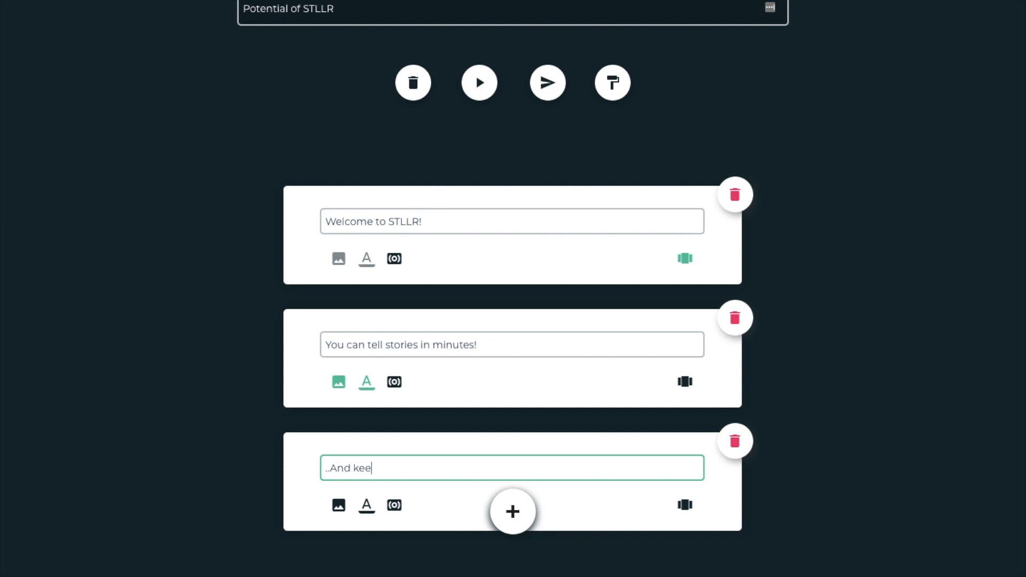
pyautogui.write('p less on my head')
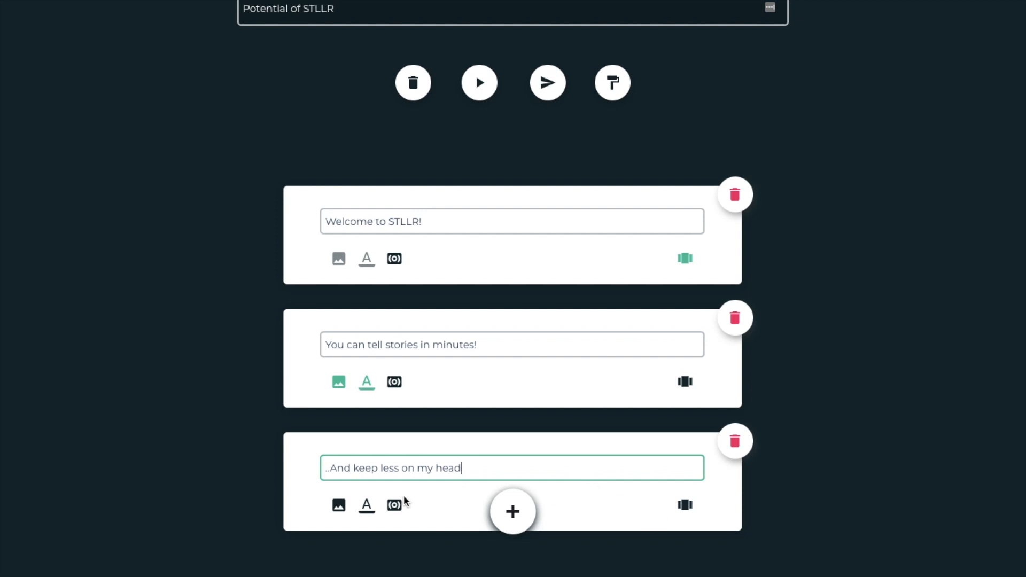
# Browse the illustrations for the third card's background and try to use the one of a woman in front of a green temple.
pyautogui.click(339, 505)
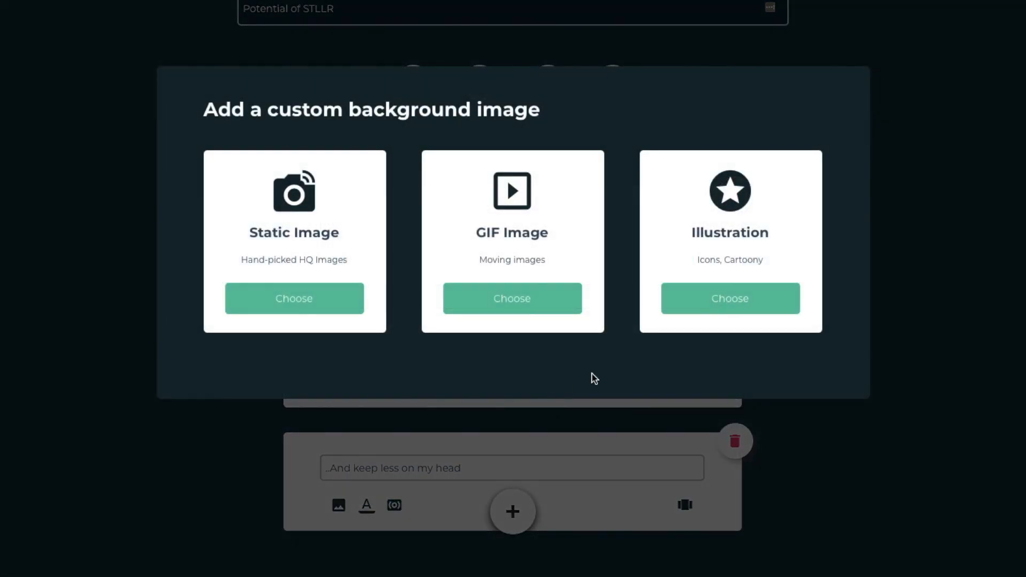
pyautogui.click(695, 309)
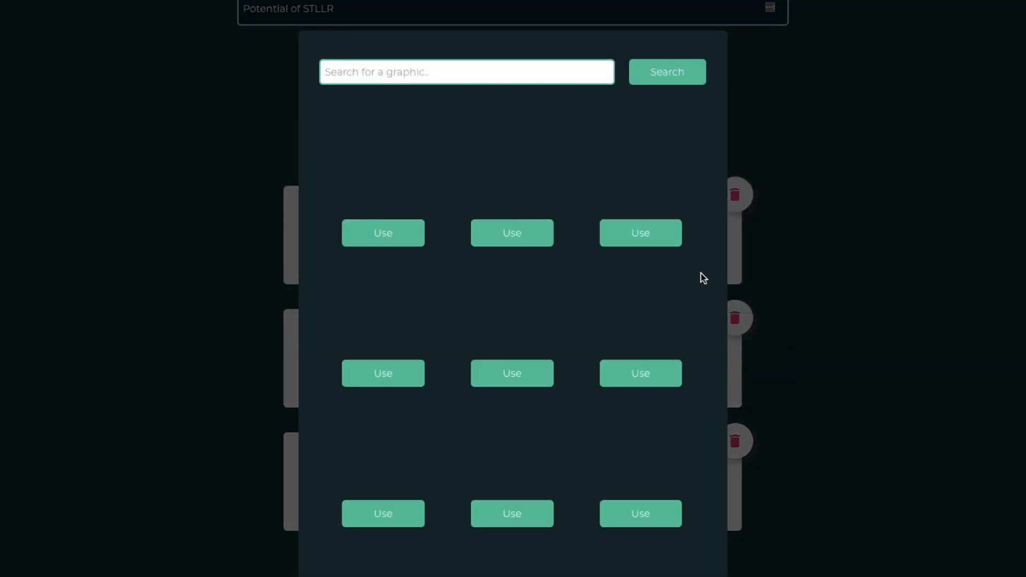
pyautogui.scroll(-2, 580, 216)
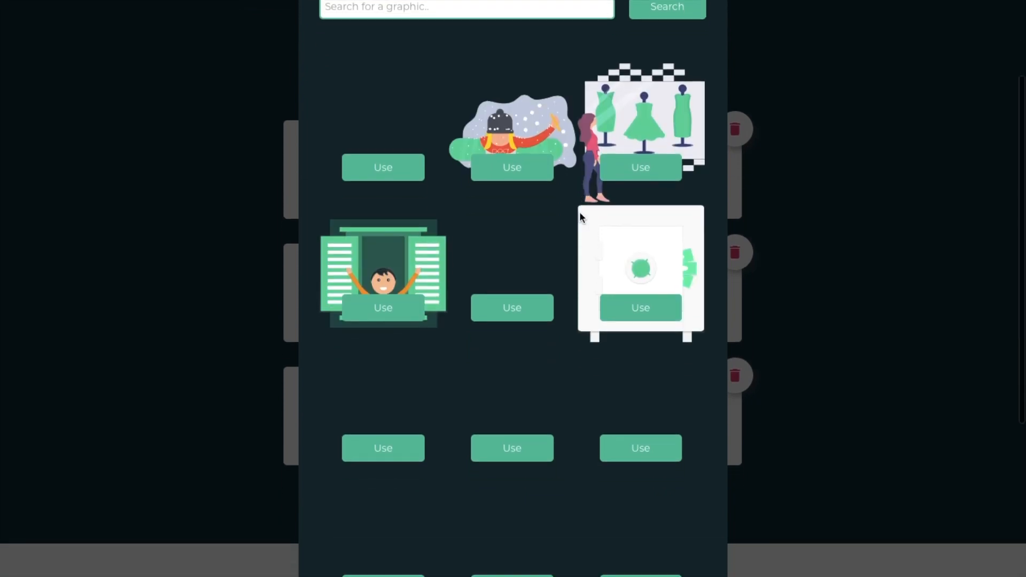
pyautogui.scroll(-1, 434, 245)
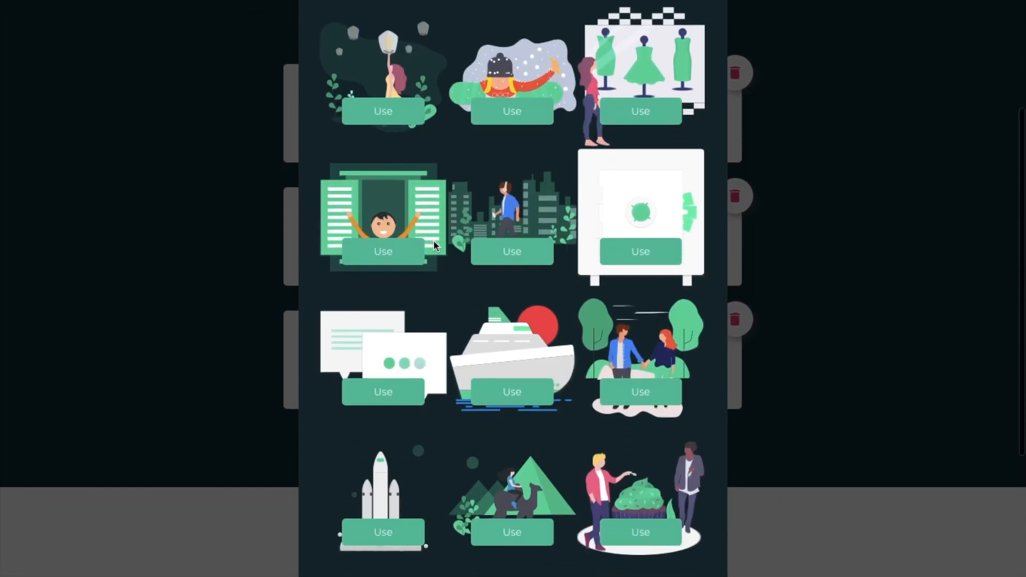
pyautogui.scroll(5, 434, 244)
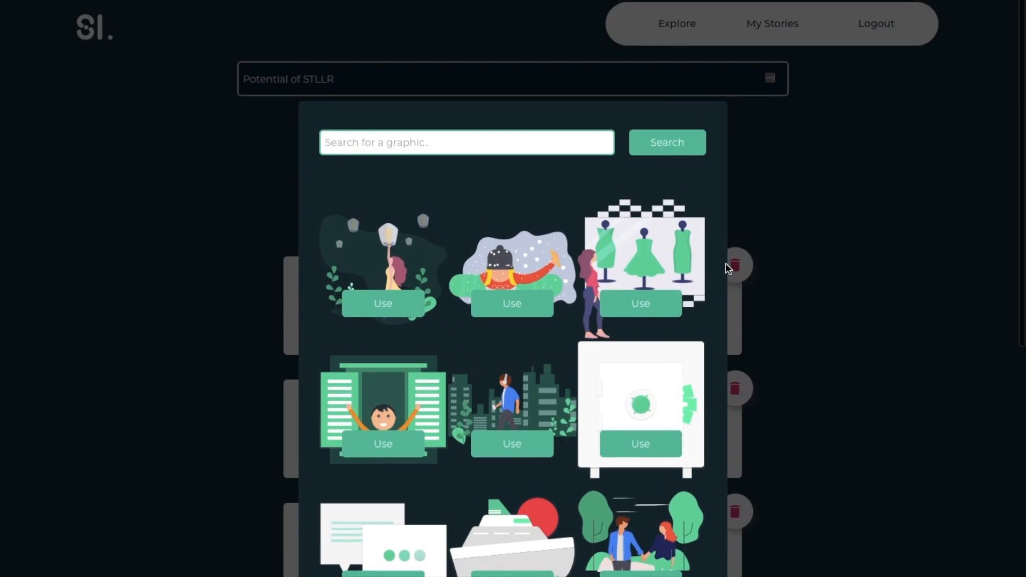
pyautogui.scroll(-3, 543, 393)
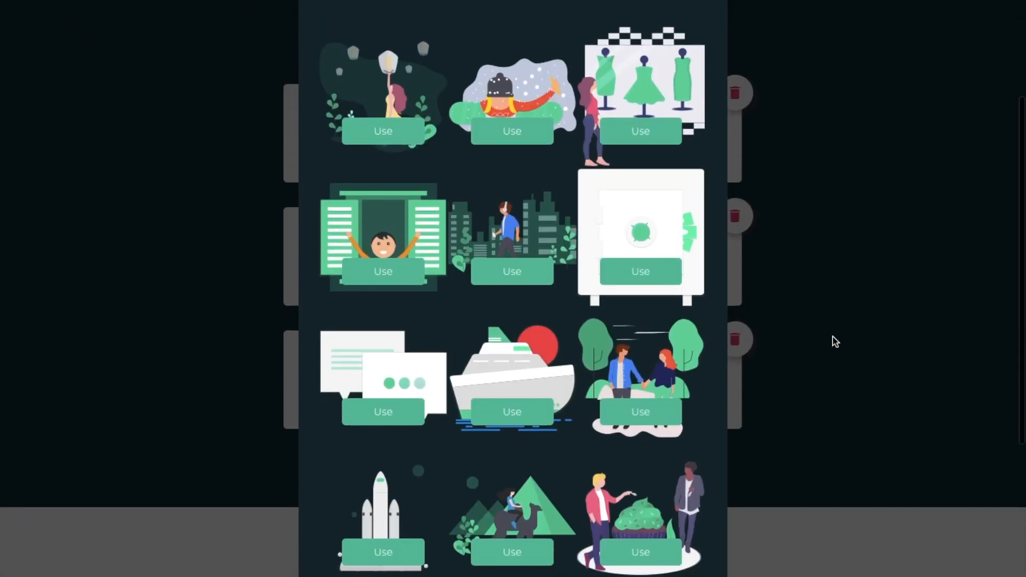
pyautogui.scroll(1, 832, 336)
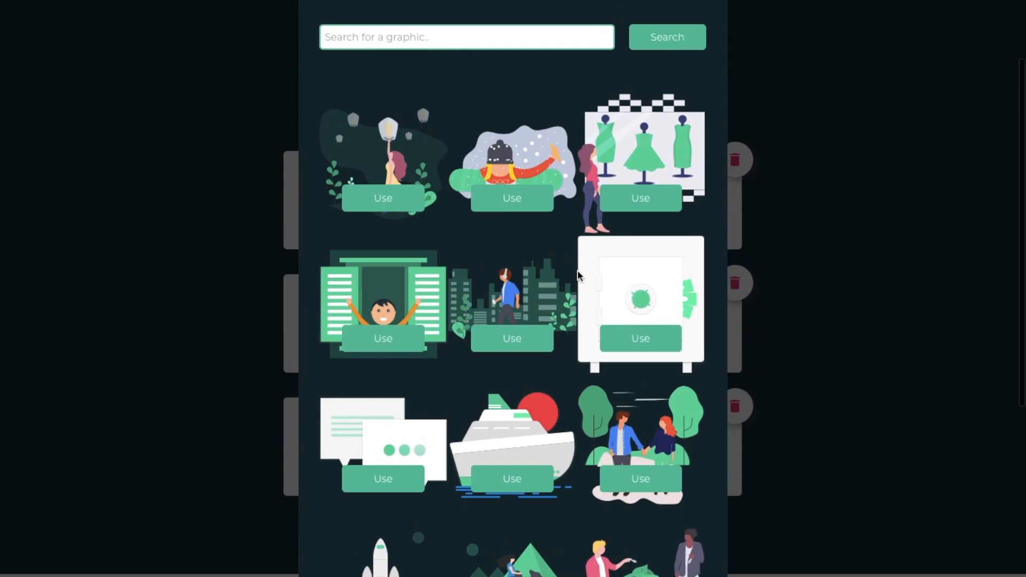
pyautogui.scroll(-4, 576, 270)
pyautogui.scroll(-2, 639, 353)
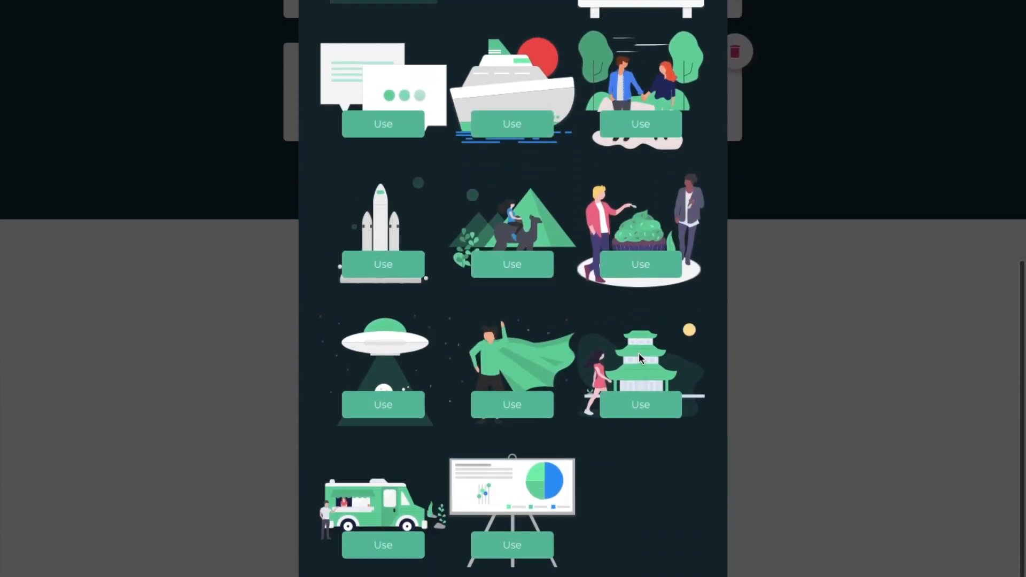
pyautogui.scroll(-2, 625, 322)
pyautogui.scroll(-2, 613, 367)
pyautogui.scroll(-10, 614, 368)
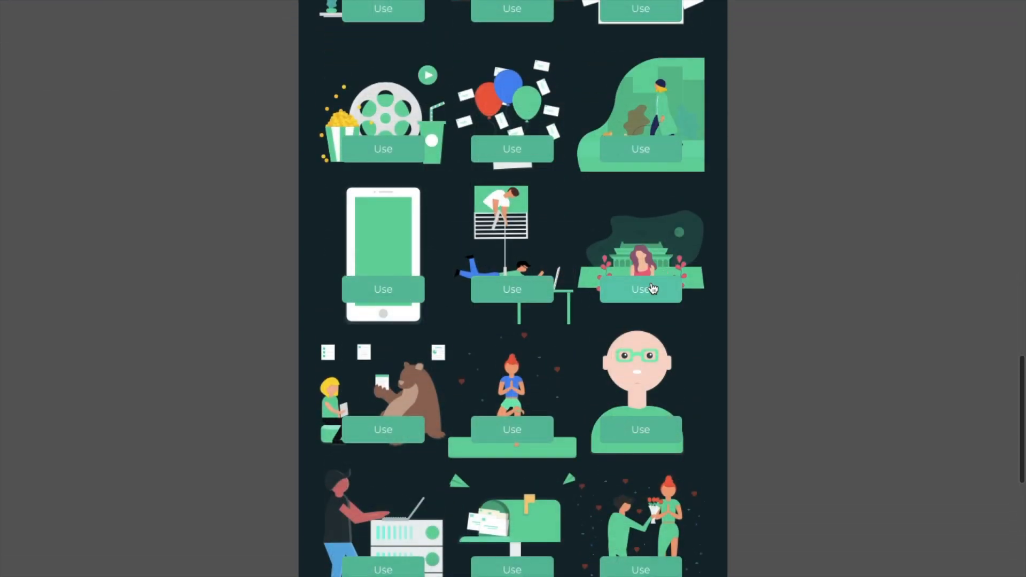
pyautogui.click(652, 288)
pyautogui.scroll(1, 682, 213)
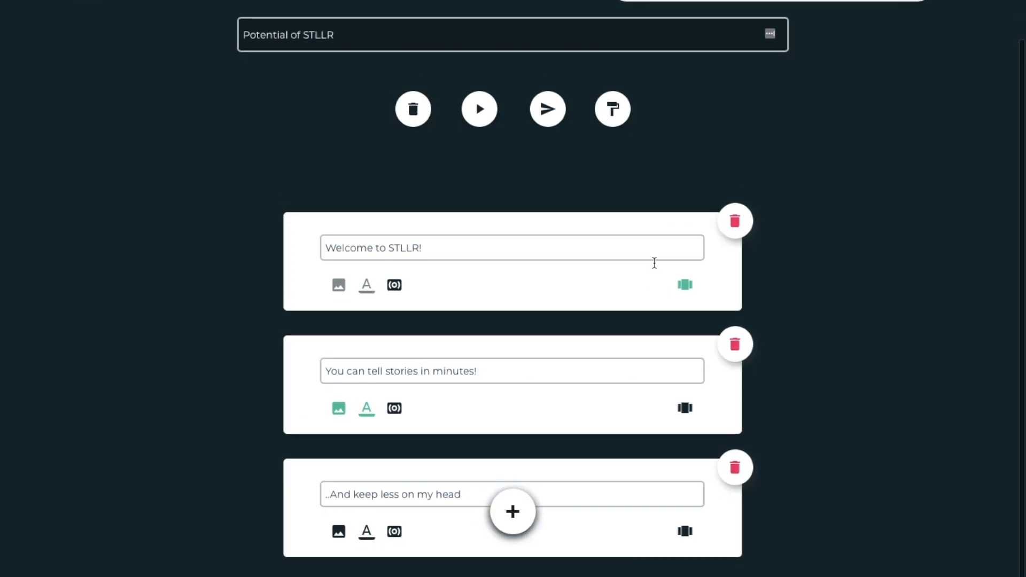
pyautogui.scroll(-1, 647, 267)
pyautogui.click(414, 469)
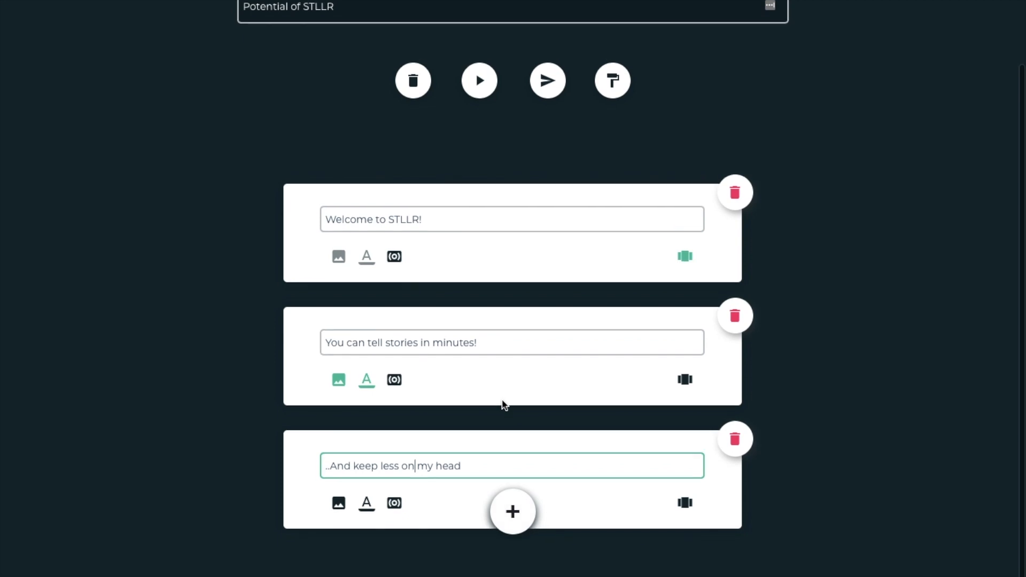
pyautogui.scroll(3, 502, 404)
pyautogui.scroll(-3, 502, 404)
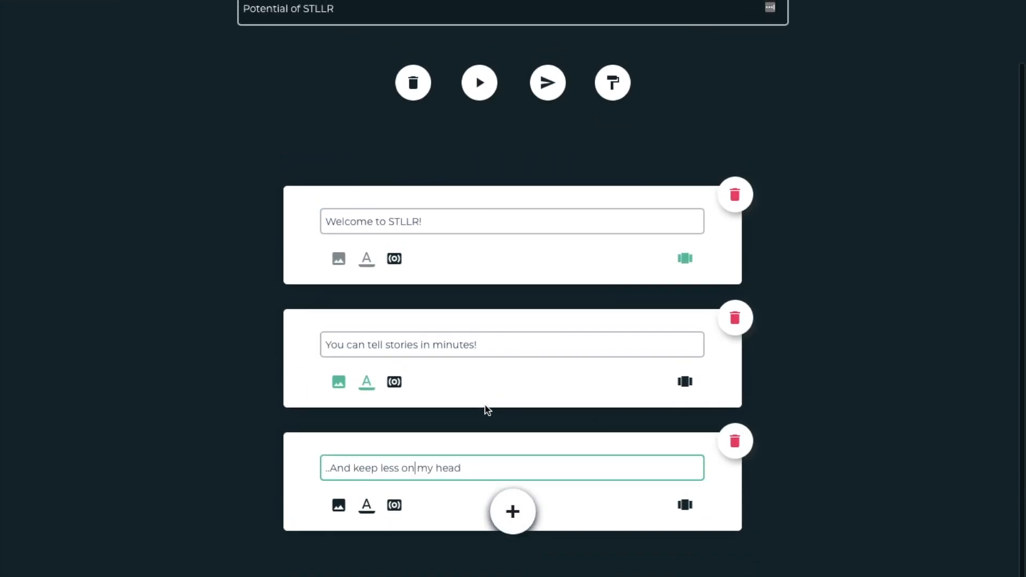
pyautogui.scroll(-1, 485, 384)
pyautogui.scroll(1, 498, 468)
pyautogui.scroll(-1, 501, 482)
pyautogui.scroll(1, 501, 482)
# Add a fourth card with the text "Signing off".
pyautogui.click(512, 510)
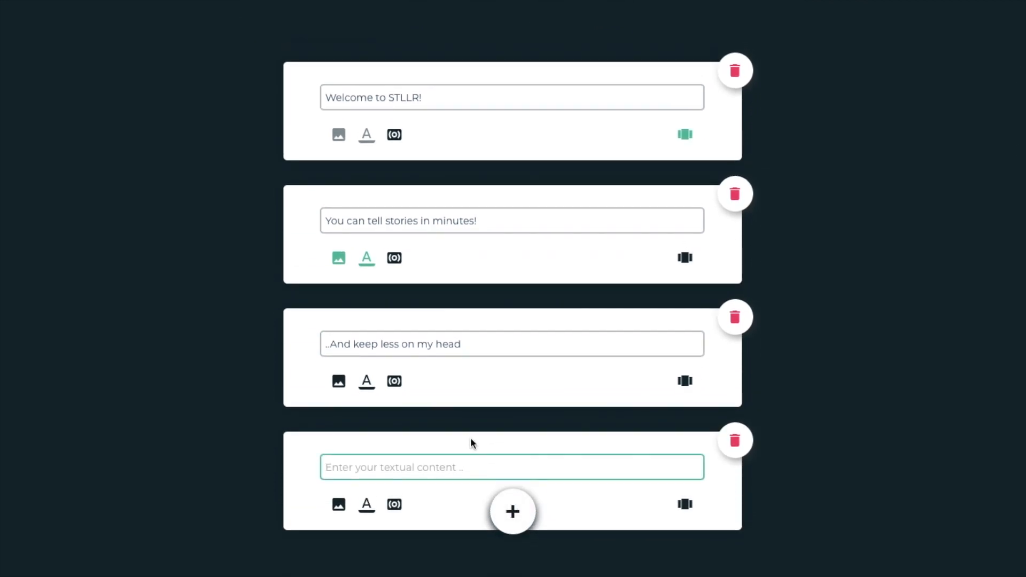
pyautogui.scroll(1, 456, 358)
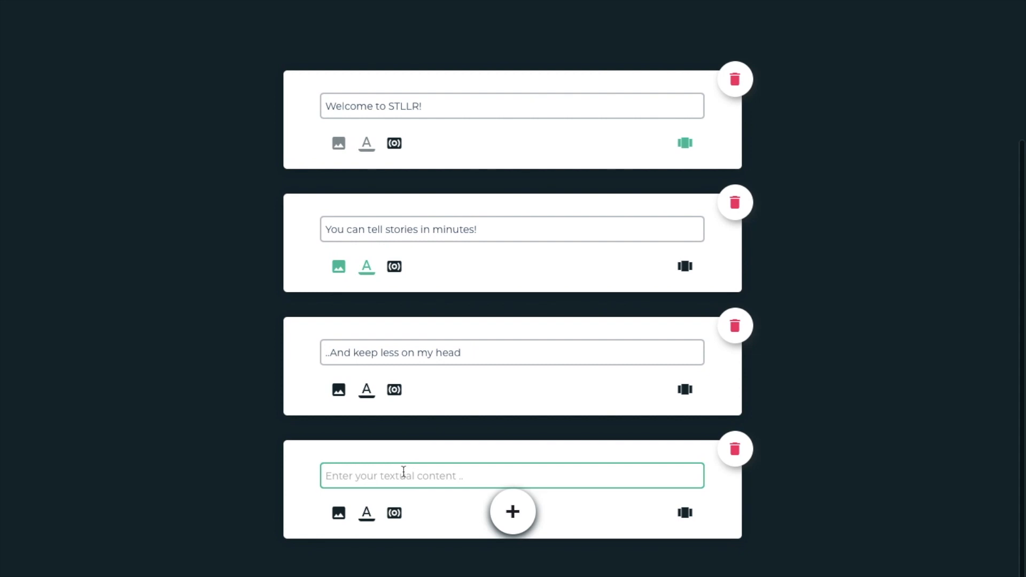
pyautogui.write('For n')
pyautogui.hotkey('ctrl', 'a')
pyautogui.write('S')
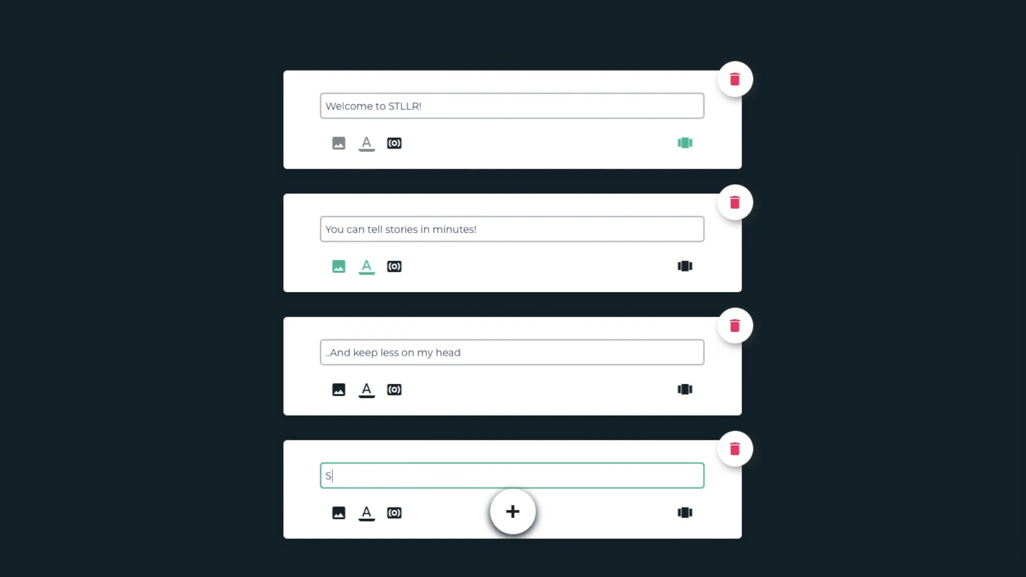
pyautogui.write('igning off')
# Set the static photo of a person releasing a sky lantern as the fourth card's background.
pyautogui.click(337, 514)
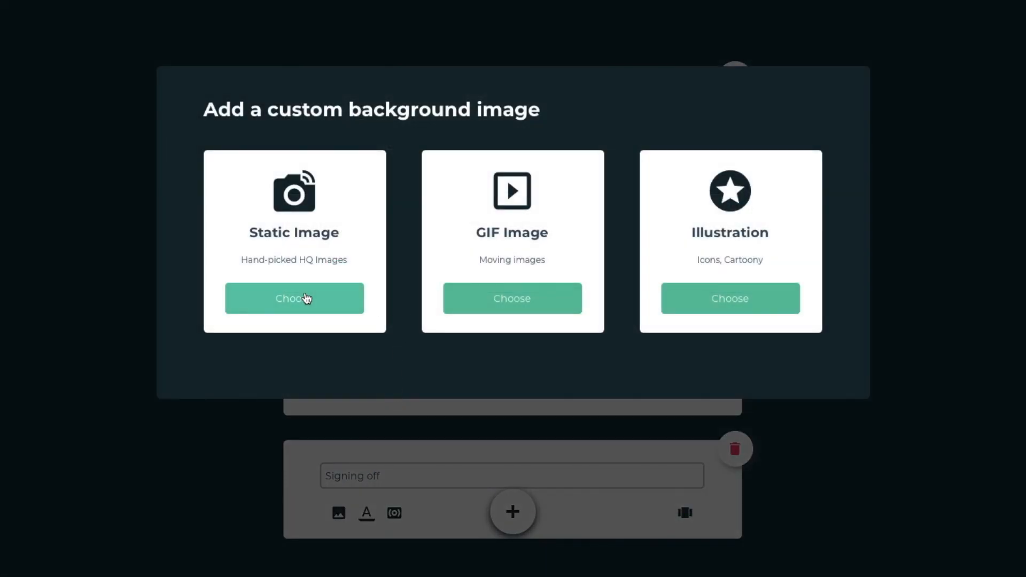
pyautogui.click(345, 302)
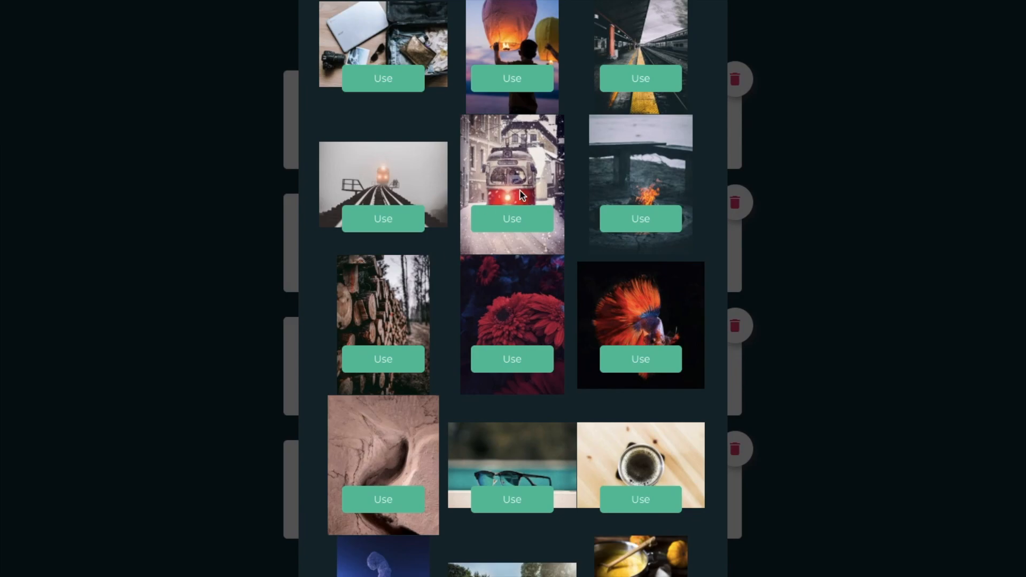
pyautogui.scroll(4, 522, 195)
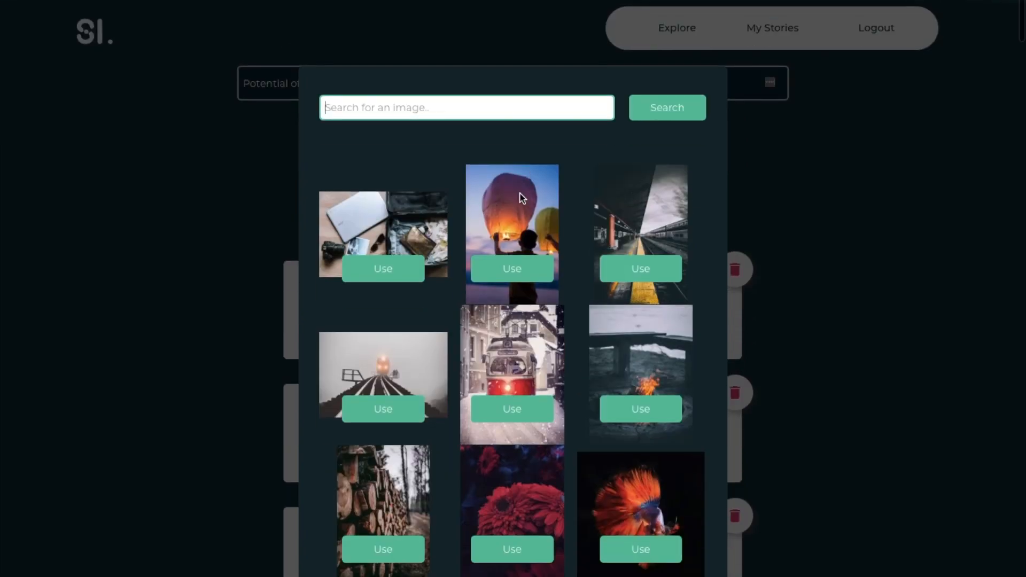
pyautogui.click(512, 269)
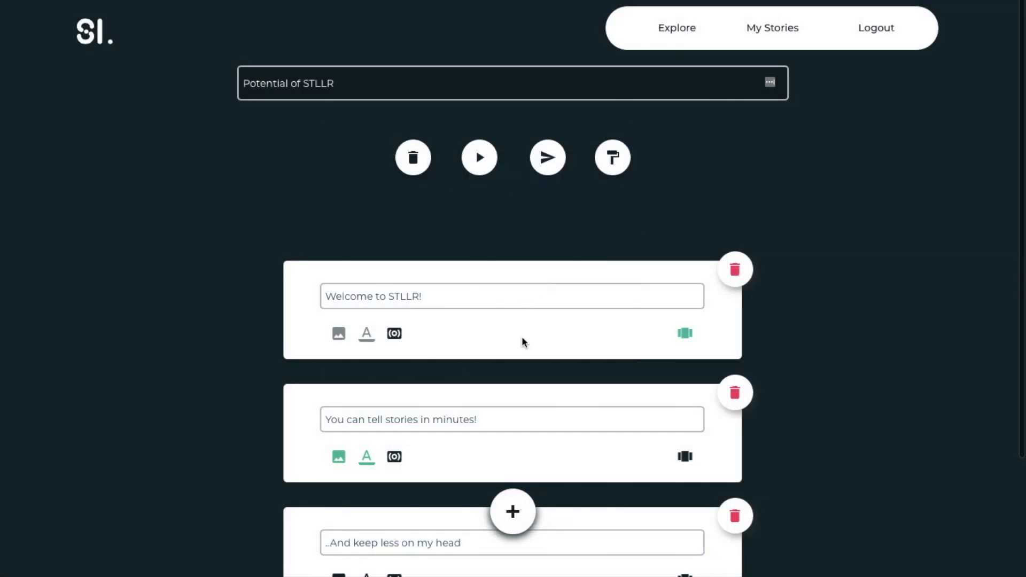
# Set the fourth card's text in the light serif font, the third one in the first row of choices.
pyautogui.scroll(-5, 483, 470)
pyautogui.scroll(1, 483, 470)
pyautogui.click(369, 508)
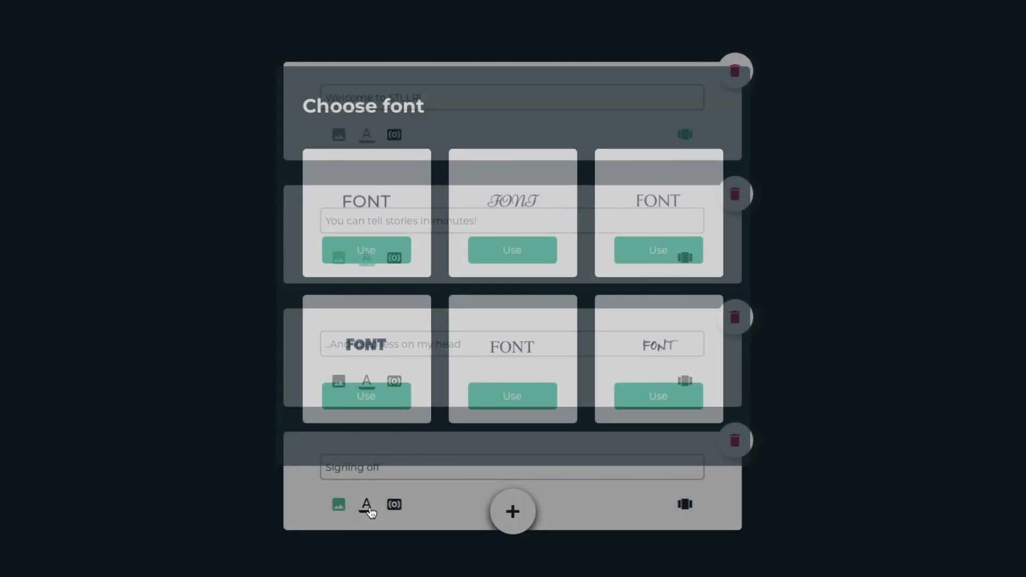
pyautogui.click(658, 250)
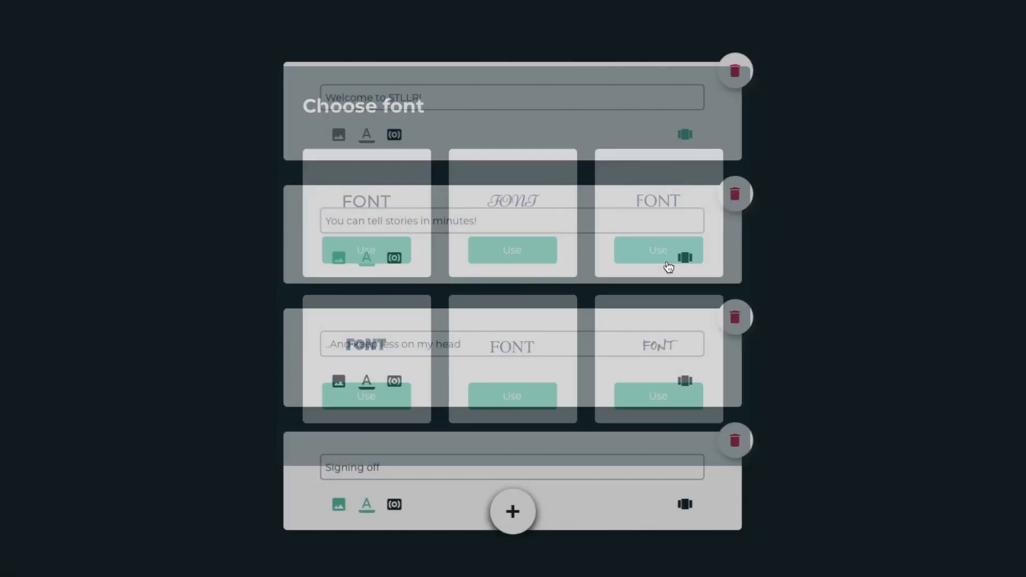
pyautogui.scroll(-4, 475, 323)
pyautogui.scroll(4, 475, 323)
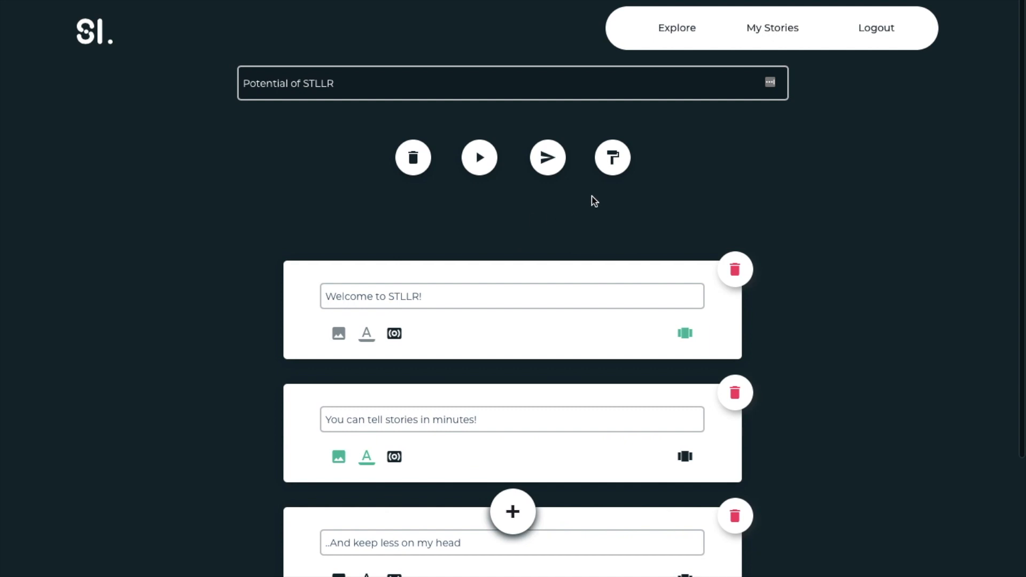
# Look over the presets offered for the second card without applying any.
pyautogui.scroll(-3, 623, 345)
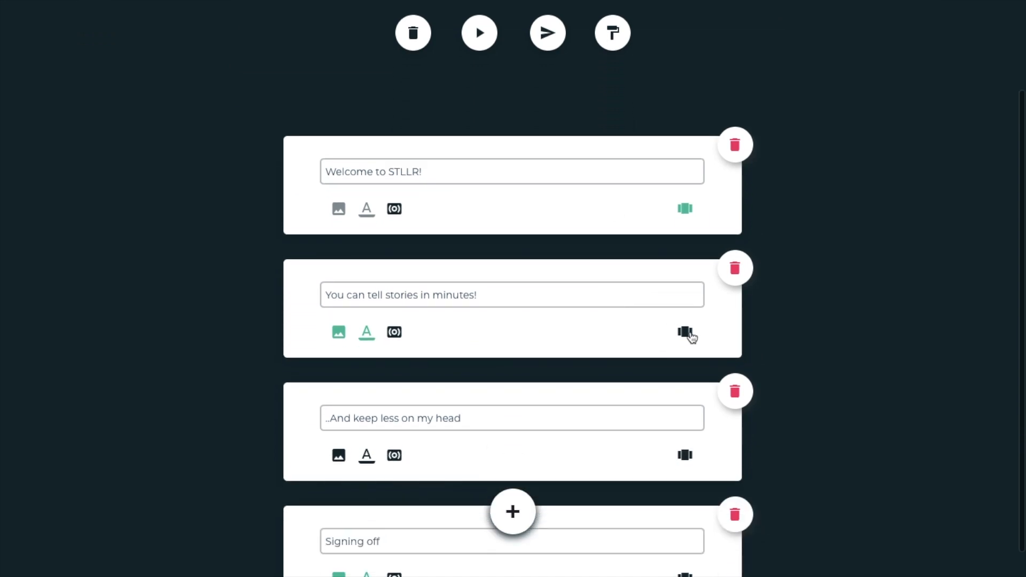
pyautogui.click(687, 334)
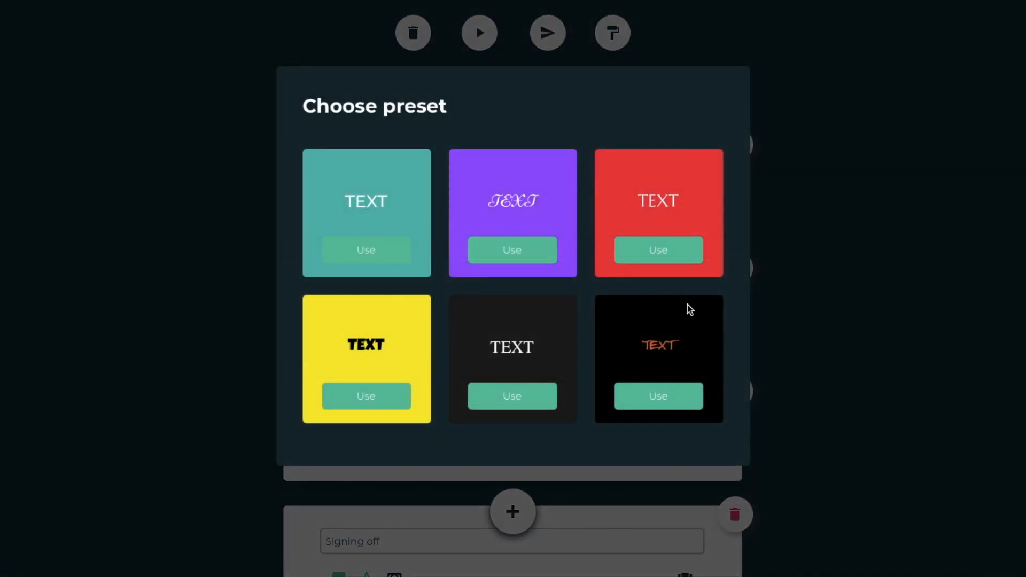
pyautogui.click(855, 335)
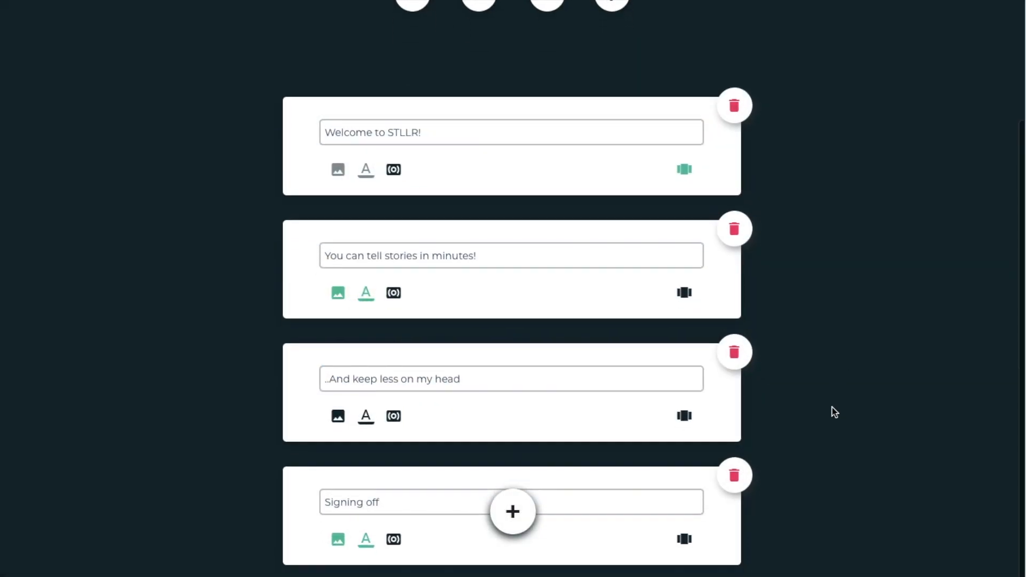
# Look over the themes offered for the whole story without choosing one.
pyautogui.scroll(3, 832, 412)
pyautogui.click(613, 159)
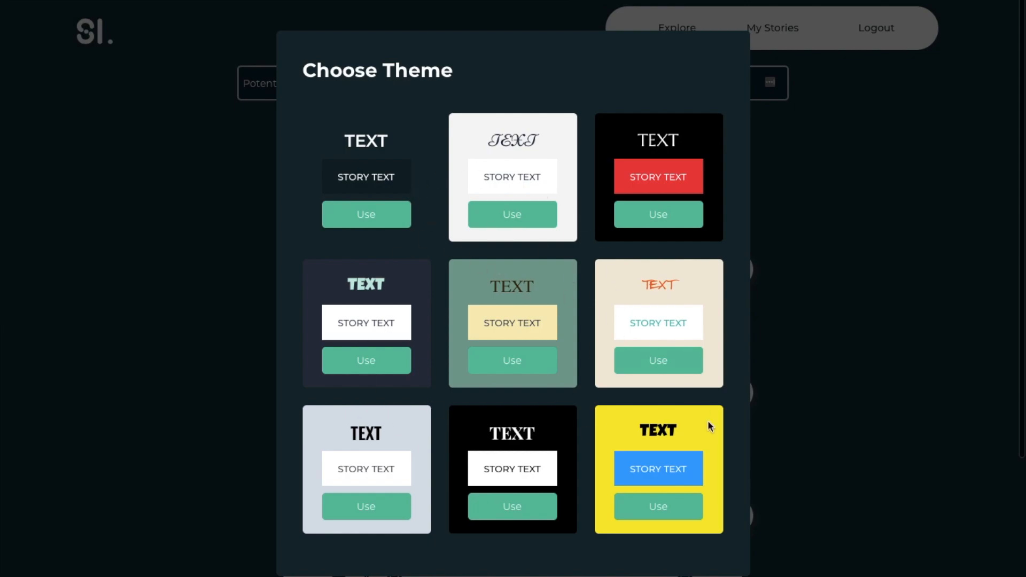
pyautogui.doubleClick(656, 424)
pyautogui.click(656, 425)
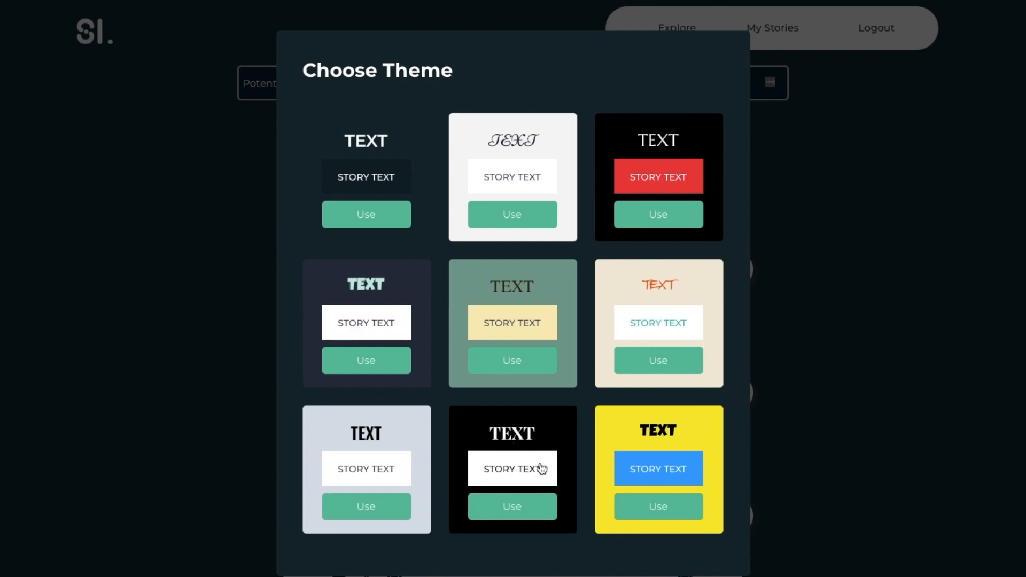
pyautogui.click(957, 338)
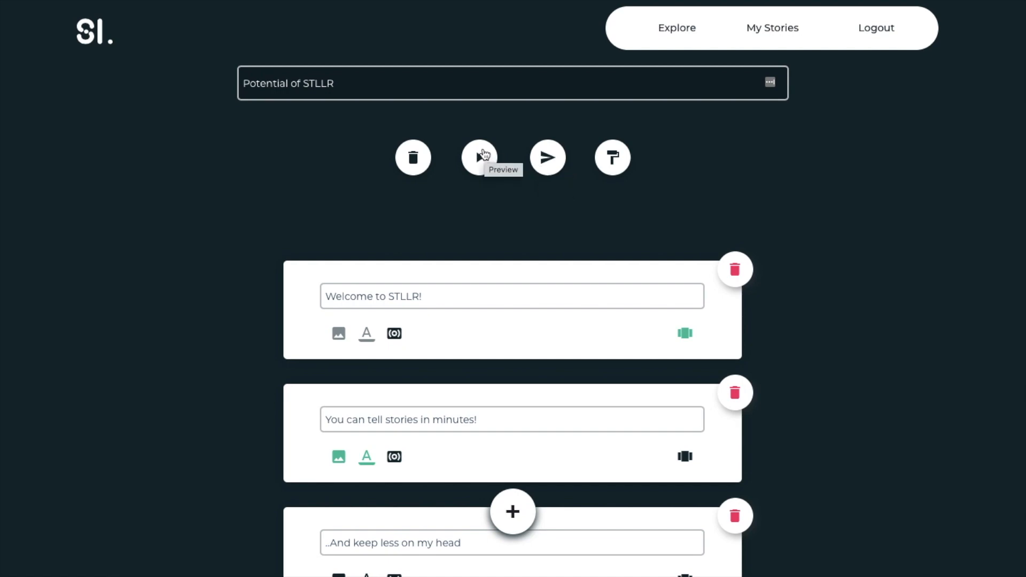
pyautogui.scroll(-3, 412, 372)
pyautogui.scroll(2, 412, 372)
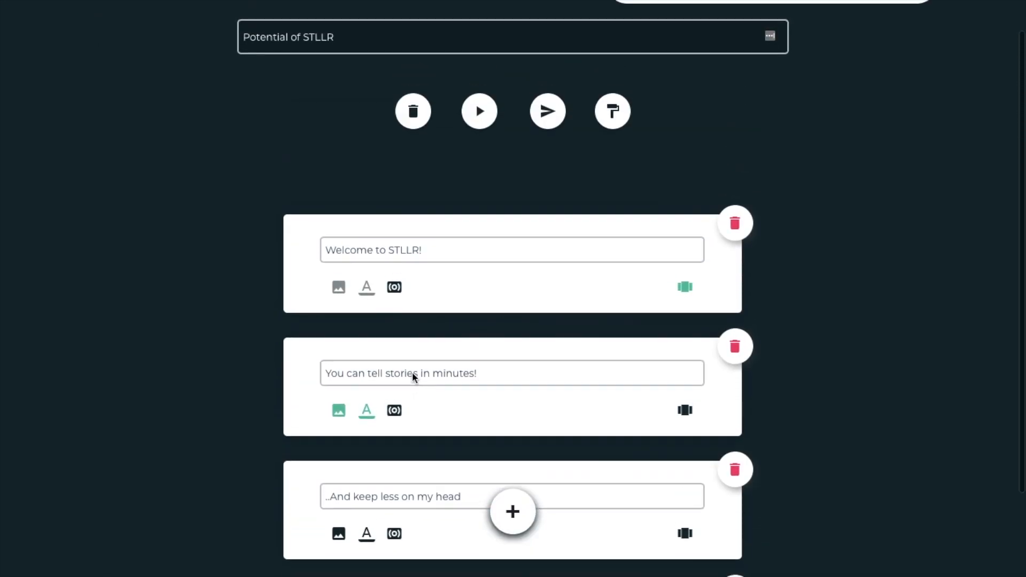
pyautogui.scroll(-4, 405, 237)
pyautogui.scroll(4, 405, 237)
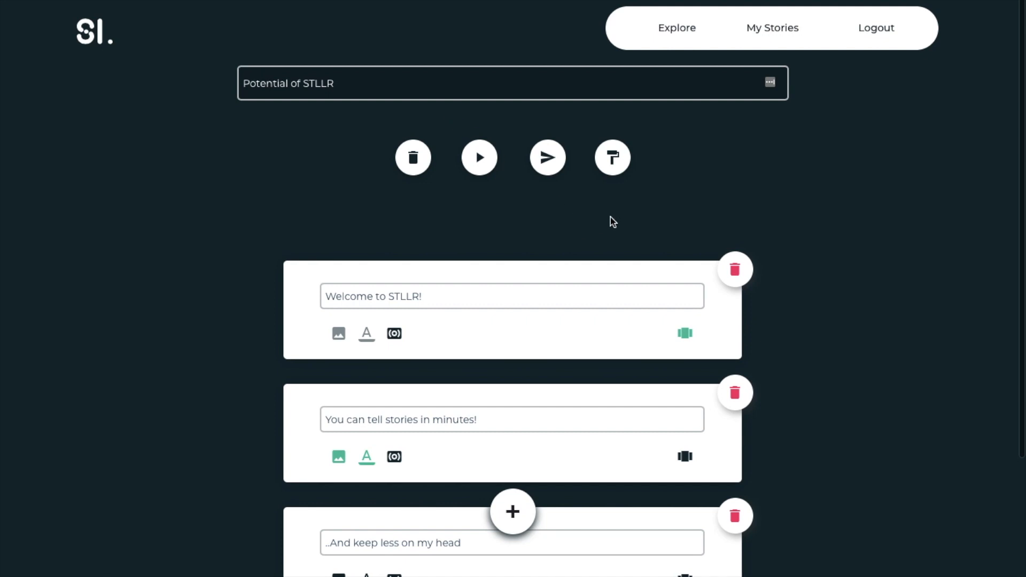
pyautogui.scroll(-1, 809, 370)
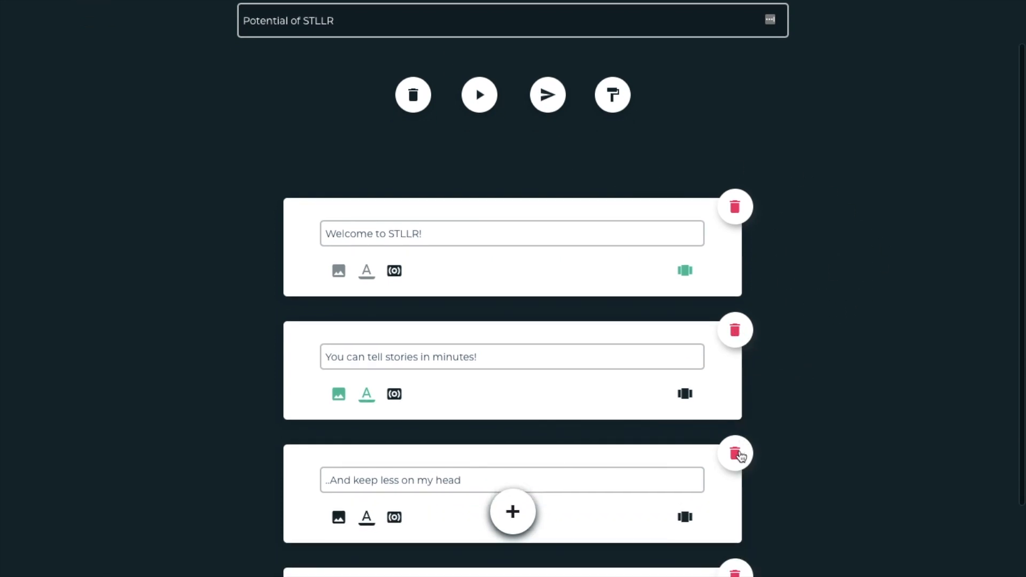
pyautogui.scroll(1, 738, 454)
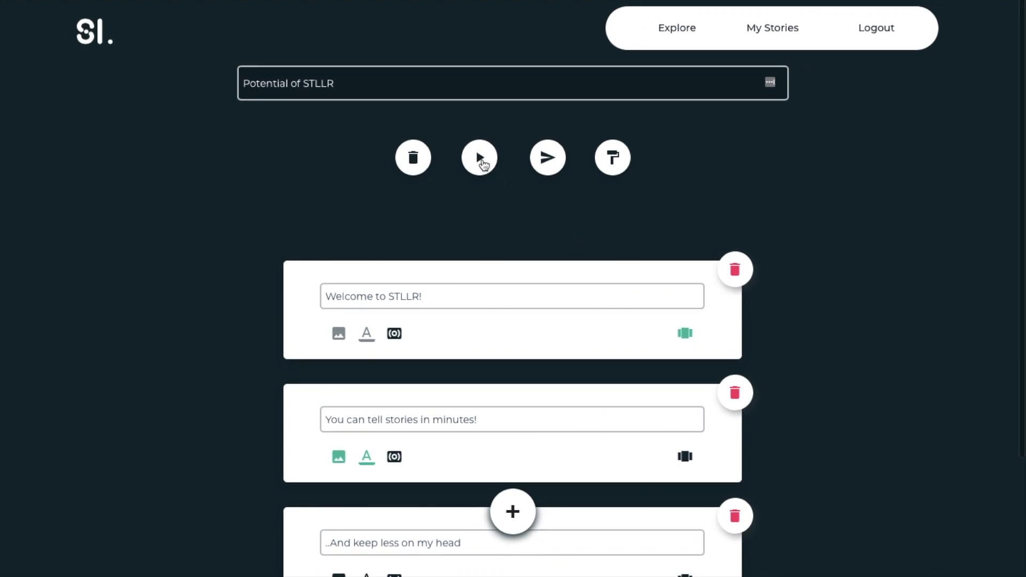
# Preview the story "Potential of STLLR" and look through all four cards.
pyautogui.click(482, 164)
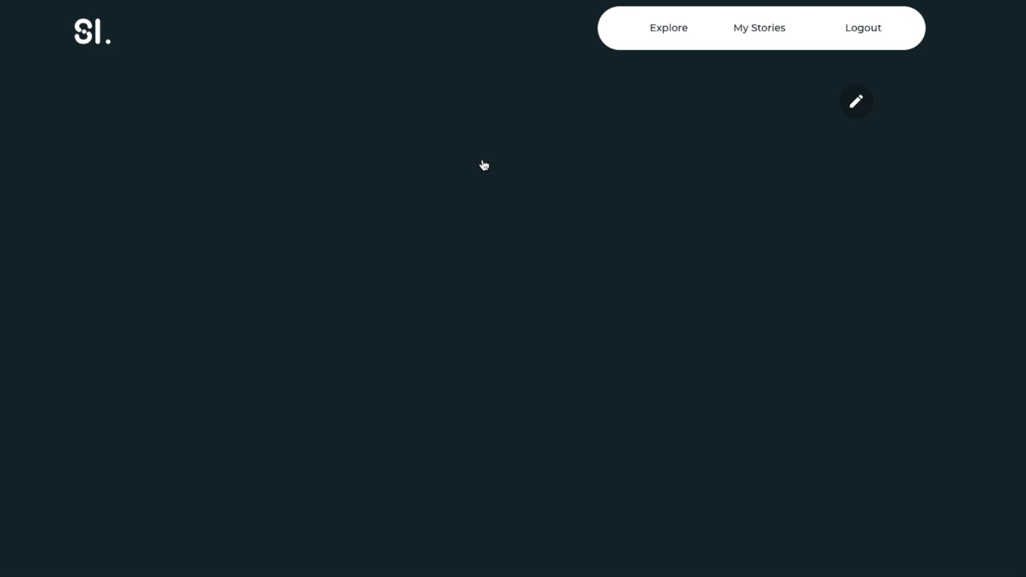
pyautogui.scroll(-8, 484, 165)
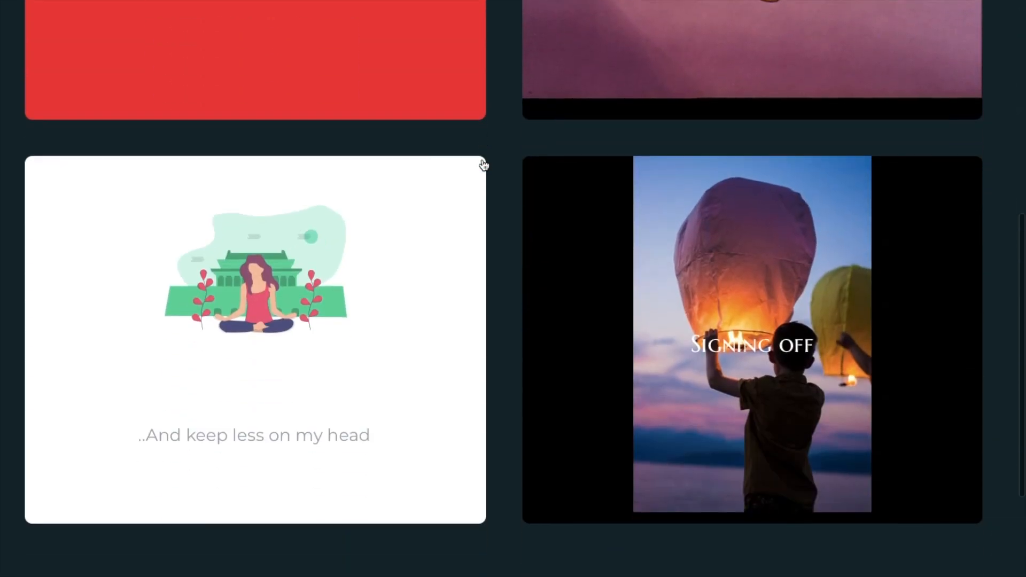
pyautogui.scroll(-4, 483, 165)
pyautogui.scroll(7, 484, 164)
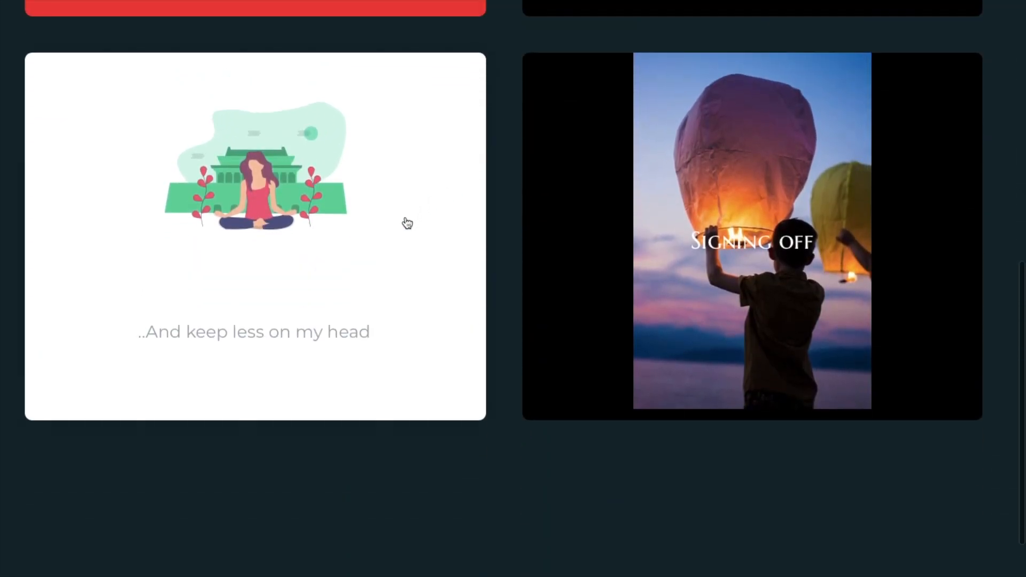
pyautogui.scroll(2, 486, 195)
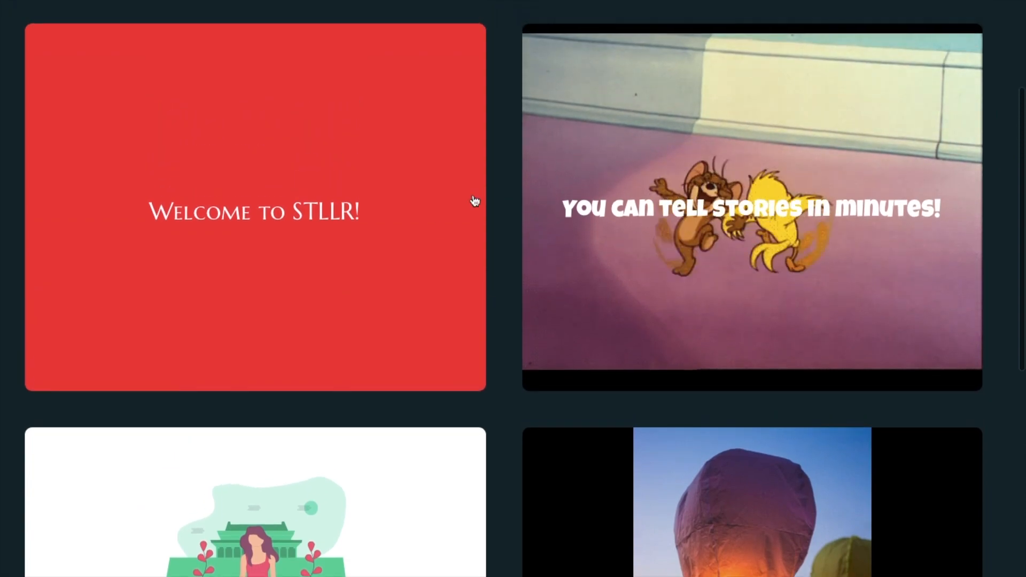
pyautogui.scroll(-5, 665, 234)
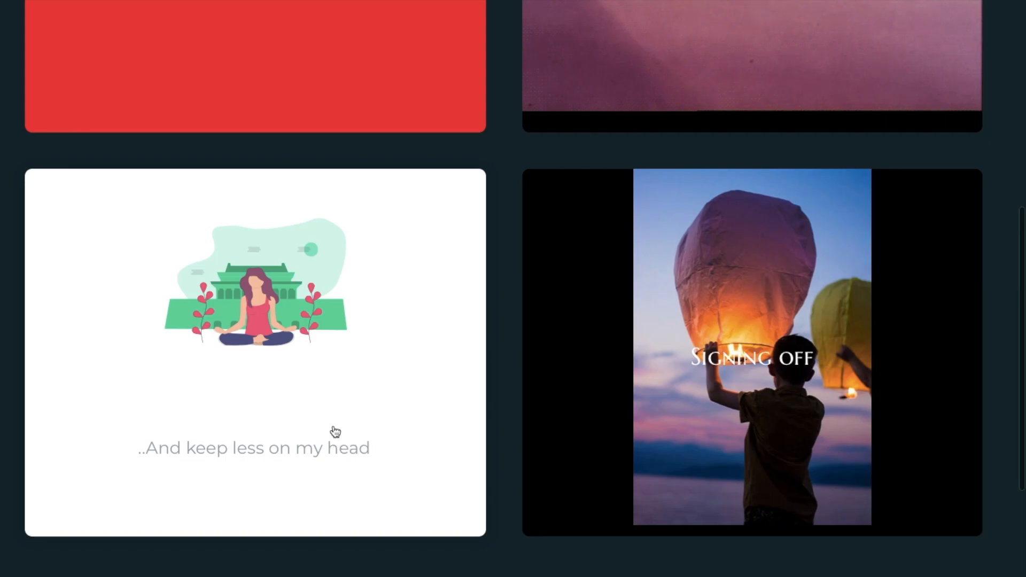
pyautogui.scroll(9, 829, 374)
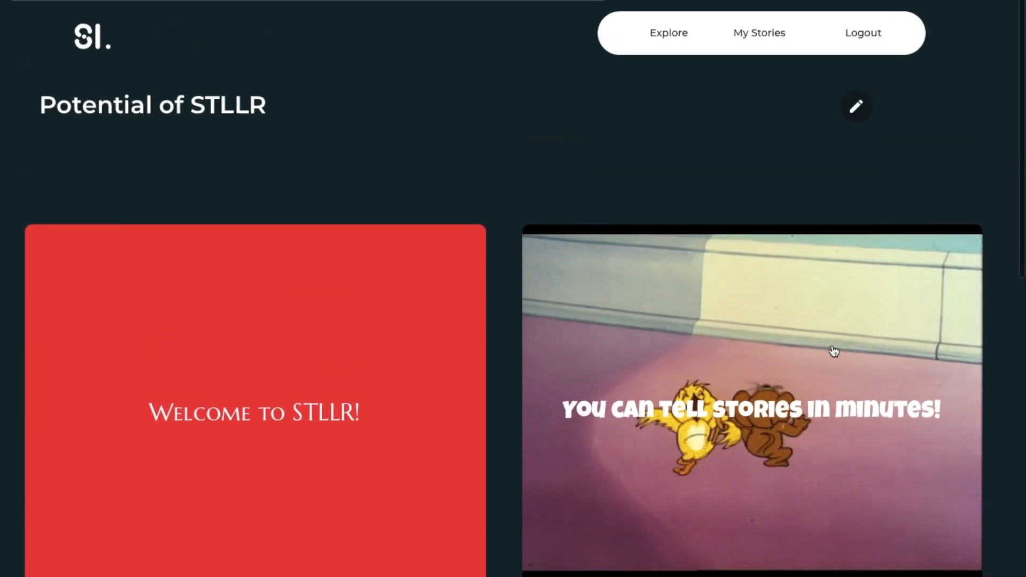
# Return from the preview to editing, publish the story and view its share link without copying it.
pyautogui.click(856, 114)
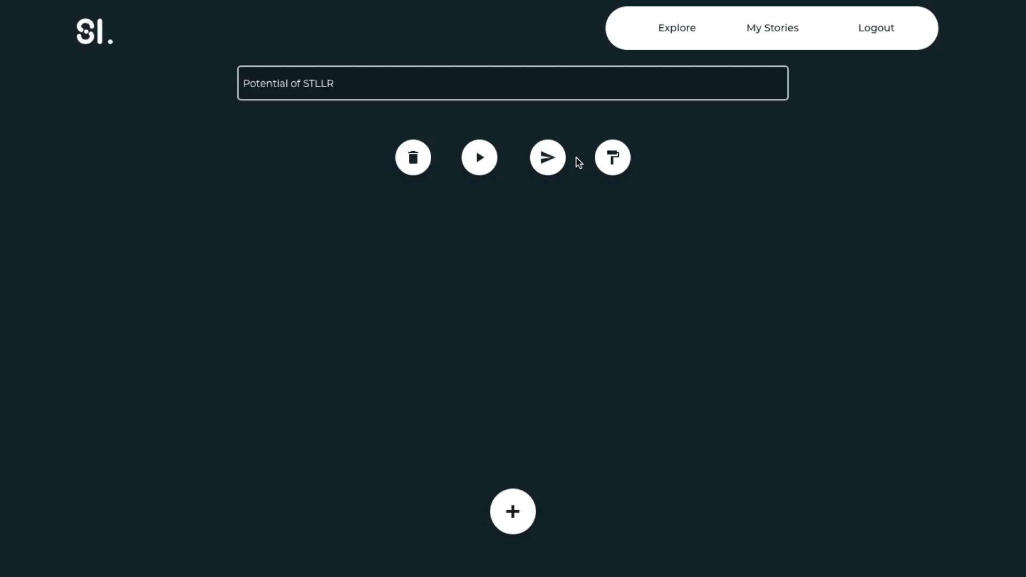
pyautogui.click(548, 160)
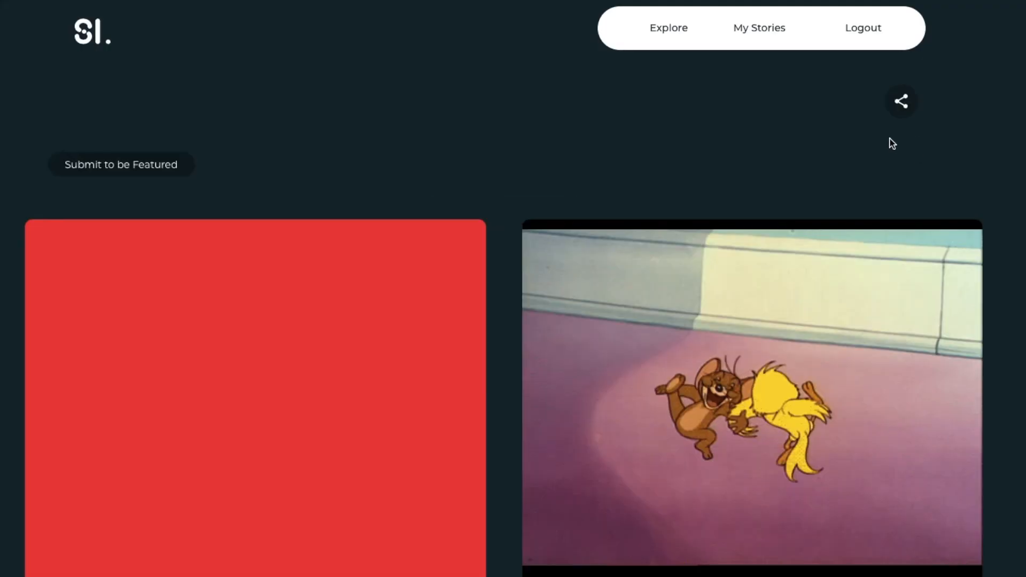
pyautogui.click(903, 102)
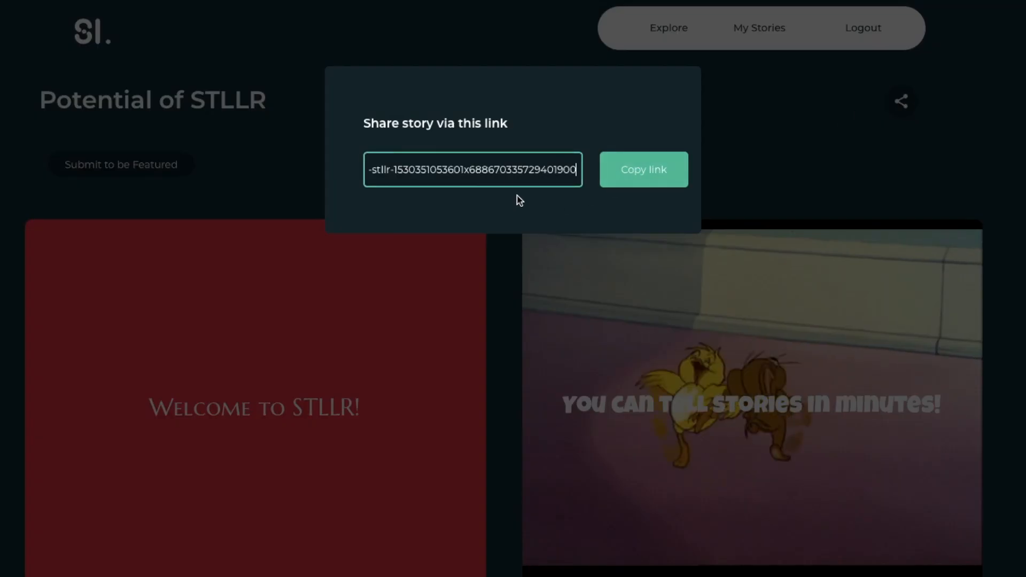
pyautogui.click(801, 144)
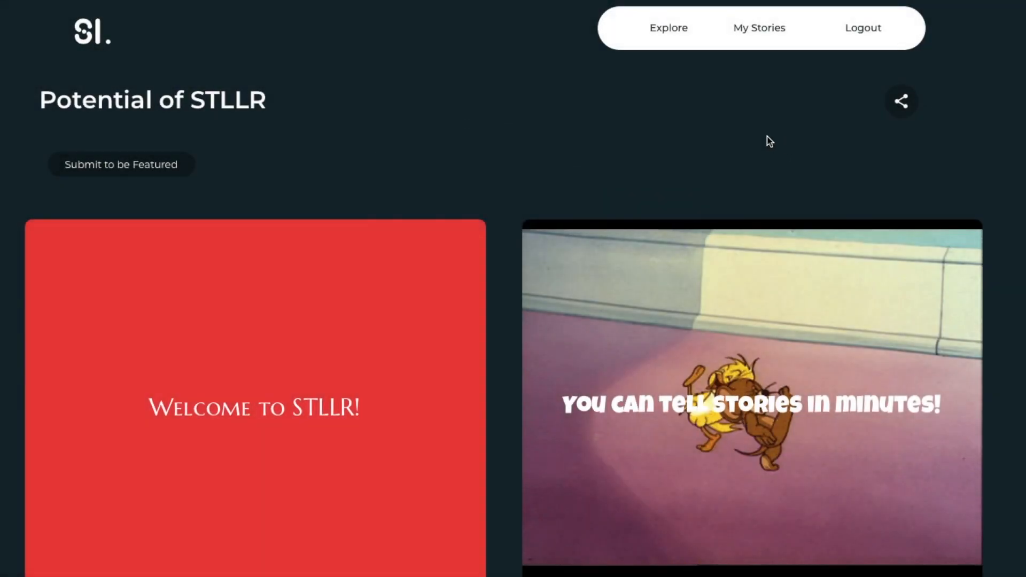
# Examine the form for submitting the published story to be featured, including its category choices, without submitting it.
pyautogui.scroll(-10, 110, 169)
pyautogui.scroll(7, 113, 166)
pyautogui.scroll(4, 115, 165)
pyautogui.click(119, 166)
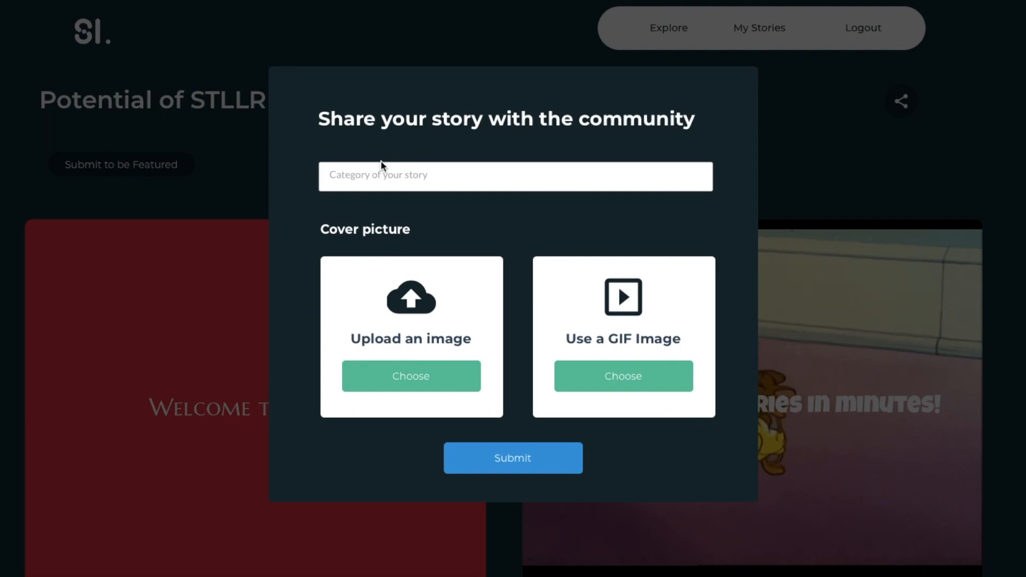
pyautogui.click(384, 180)
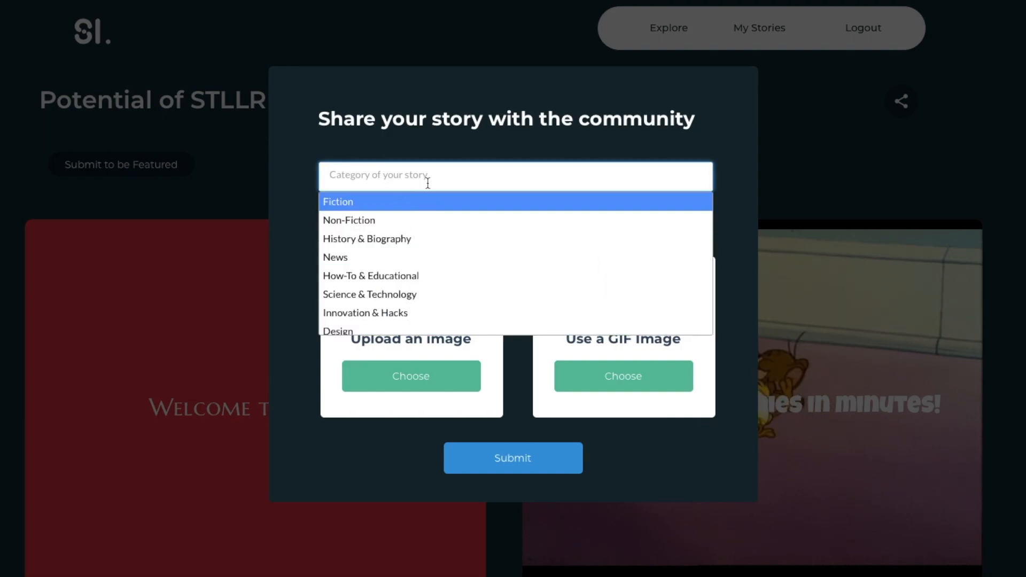
pyautogui.click(422, 152)
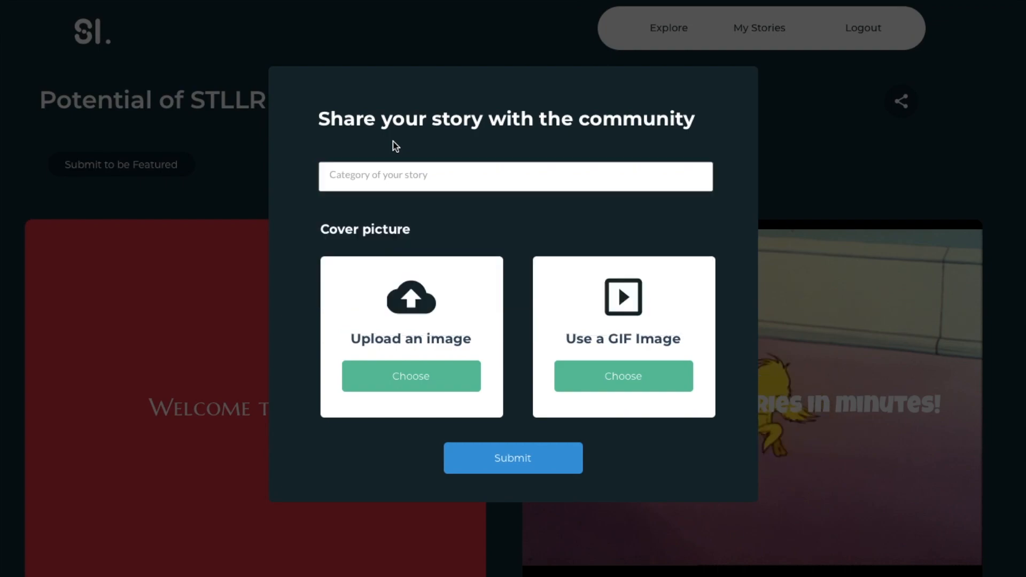
pyautogui.click(393, 178)
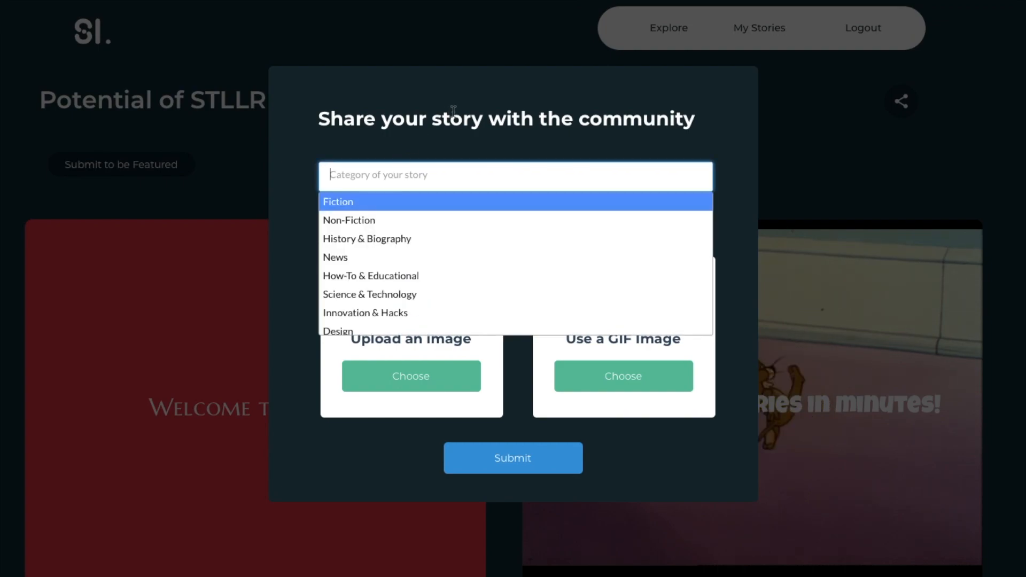
pyautogui.click(412, 156)
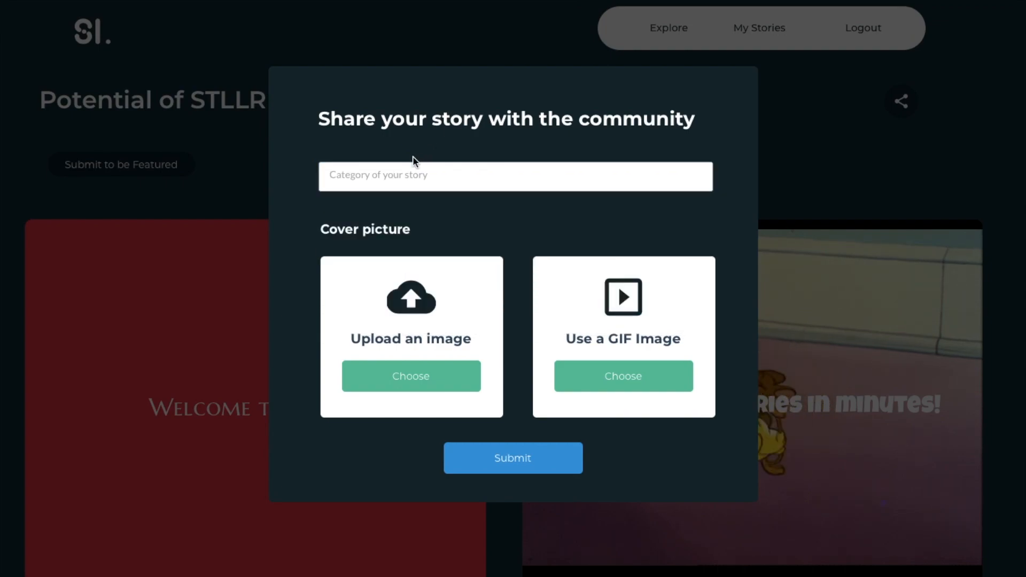
pyautogui.click(865, 135)
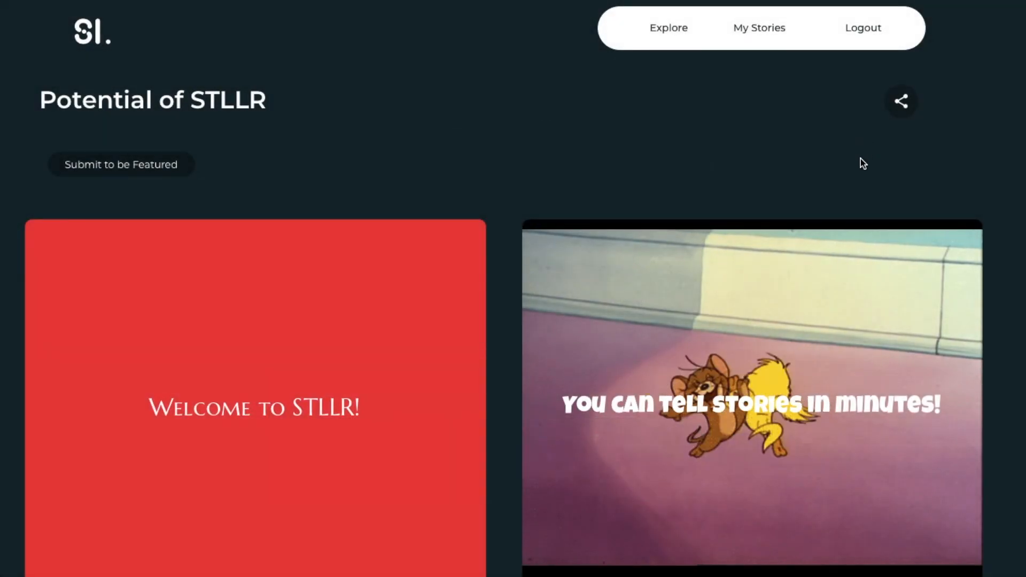
# Look through the published story's cards once more and return to the site's home page.
pyautogui.scroll(-12, 860, 159)
pyautogui.scroll(11, 861, 158)
pyautogui.scroll(1, 861, 159)
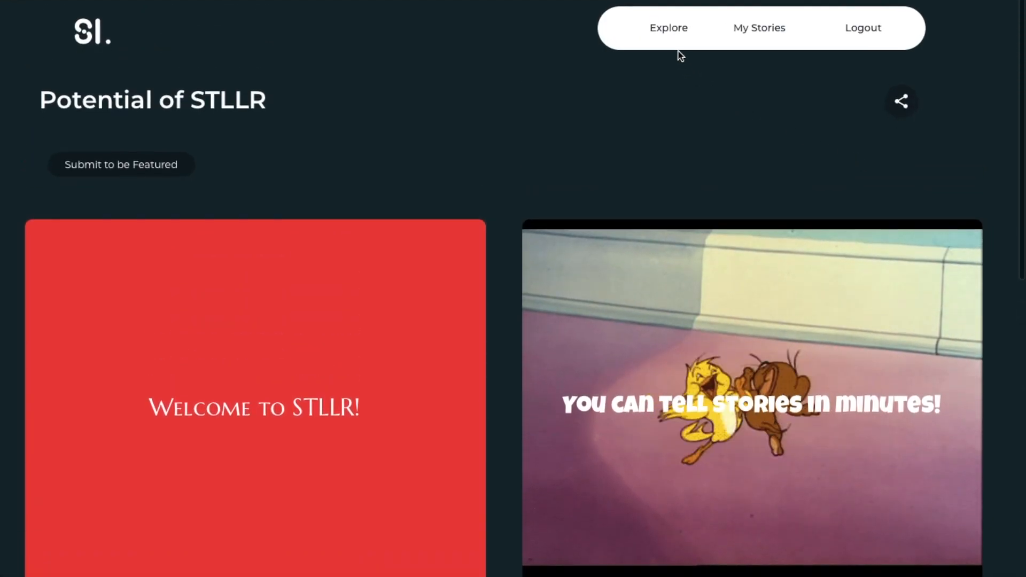
pyautogui.click(81, 38)
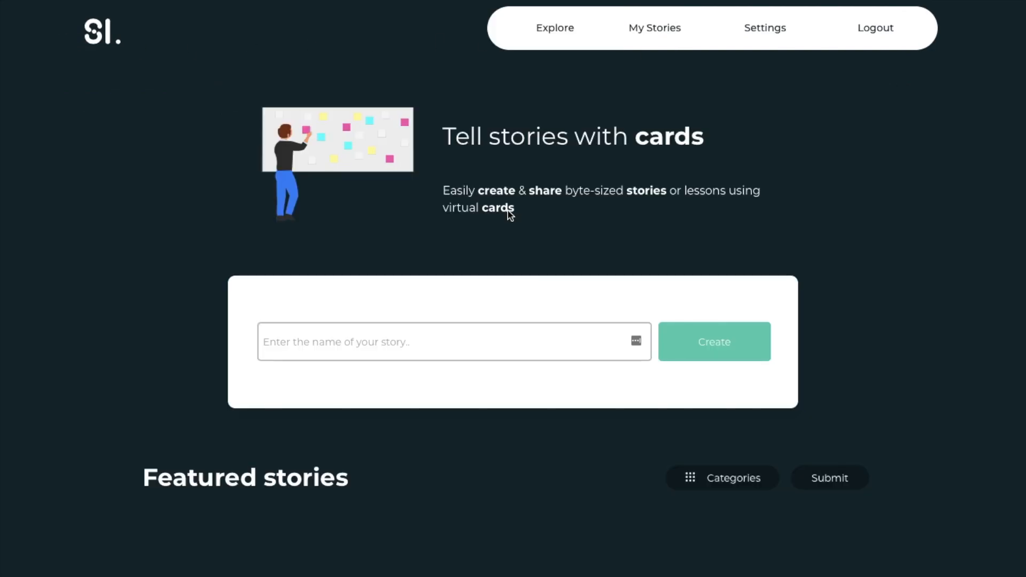